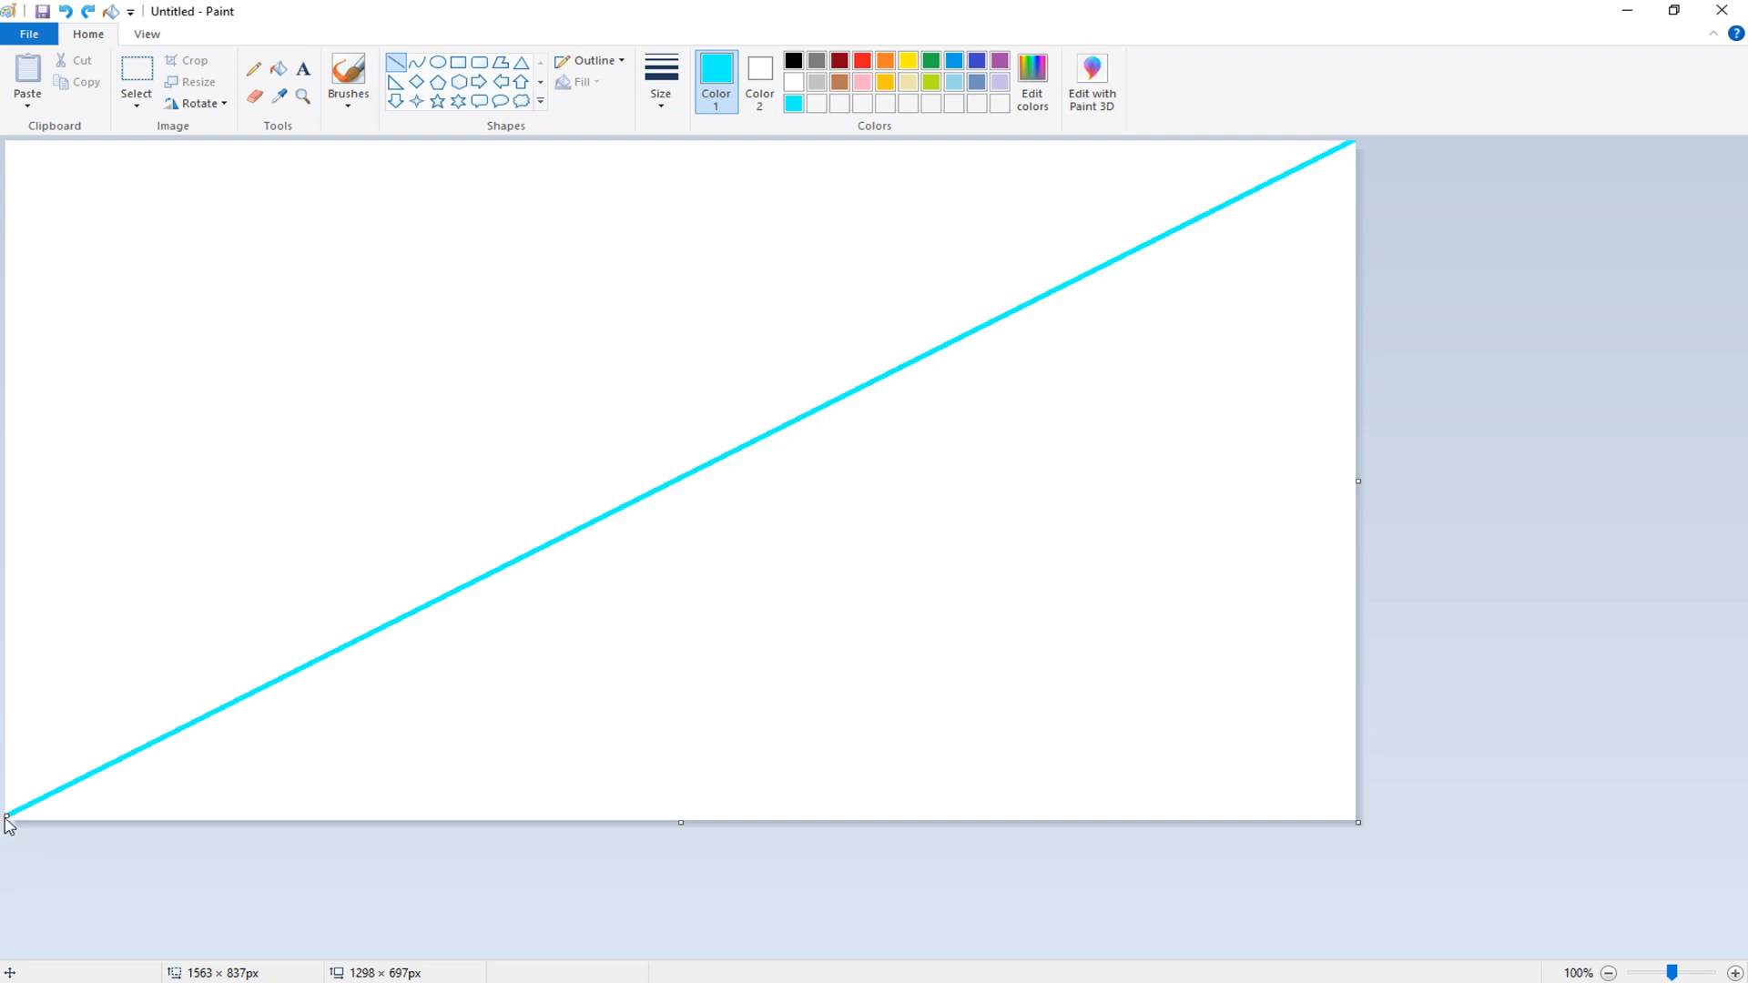
# Extend the cyan diagonal line to the canvas's lower-left corner, and fill the area below it cyan and the area above it black
pyautogui.moveTo(7, 824); pyautogui.dragTo(2, 825)
pyautogui.click(278, 68)
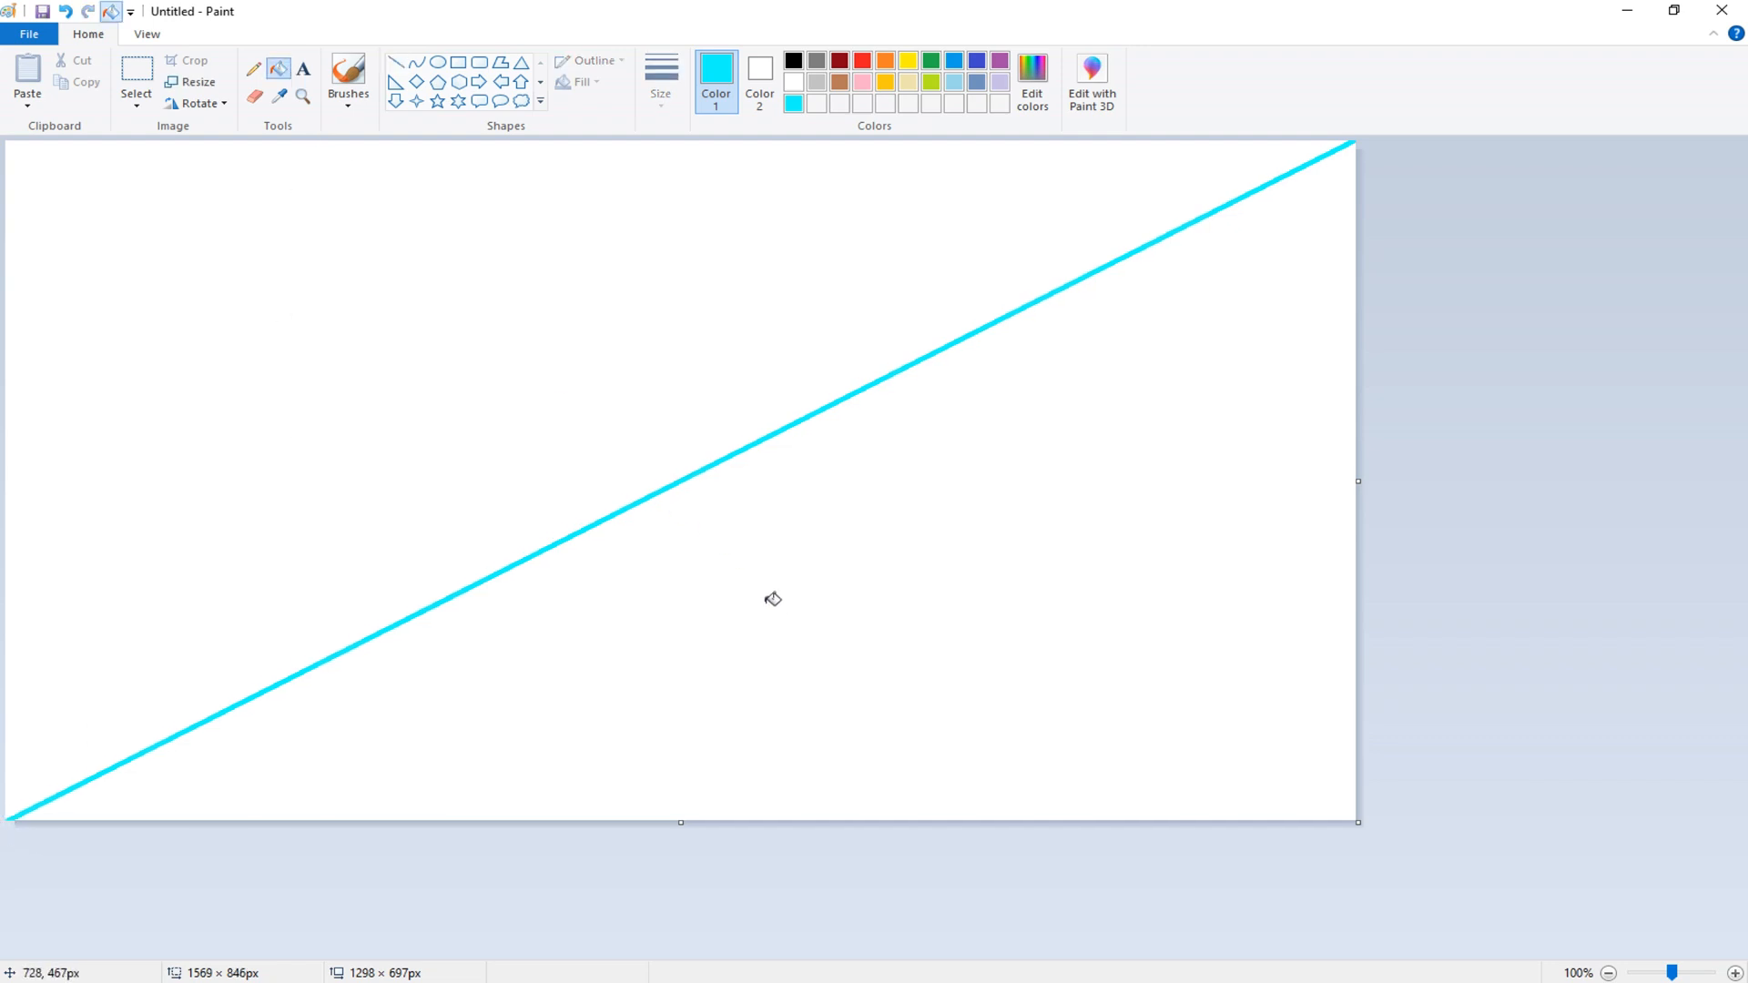
pyautogui.click(769, 597)
pyautogui.click(793, 60)
pyautogui.click(725, 282)
# Copy the image's horizontal pixel size and resize the image to 1 pixel wide without maintaining the aspect ratio
pyautogui.click(191, 82)
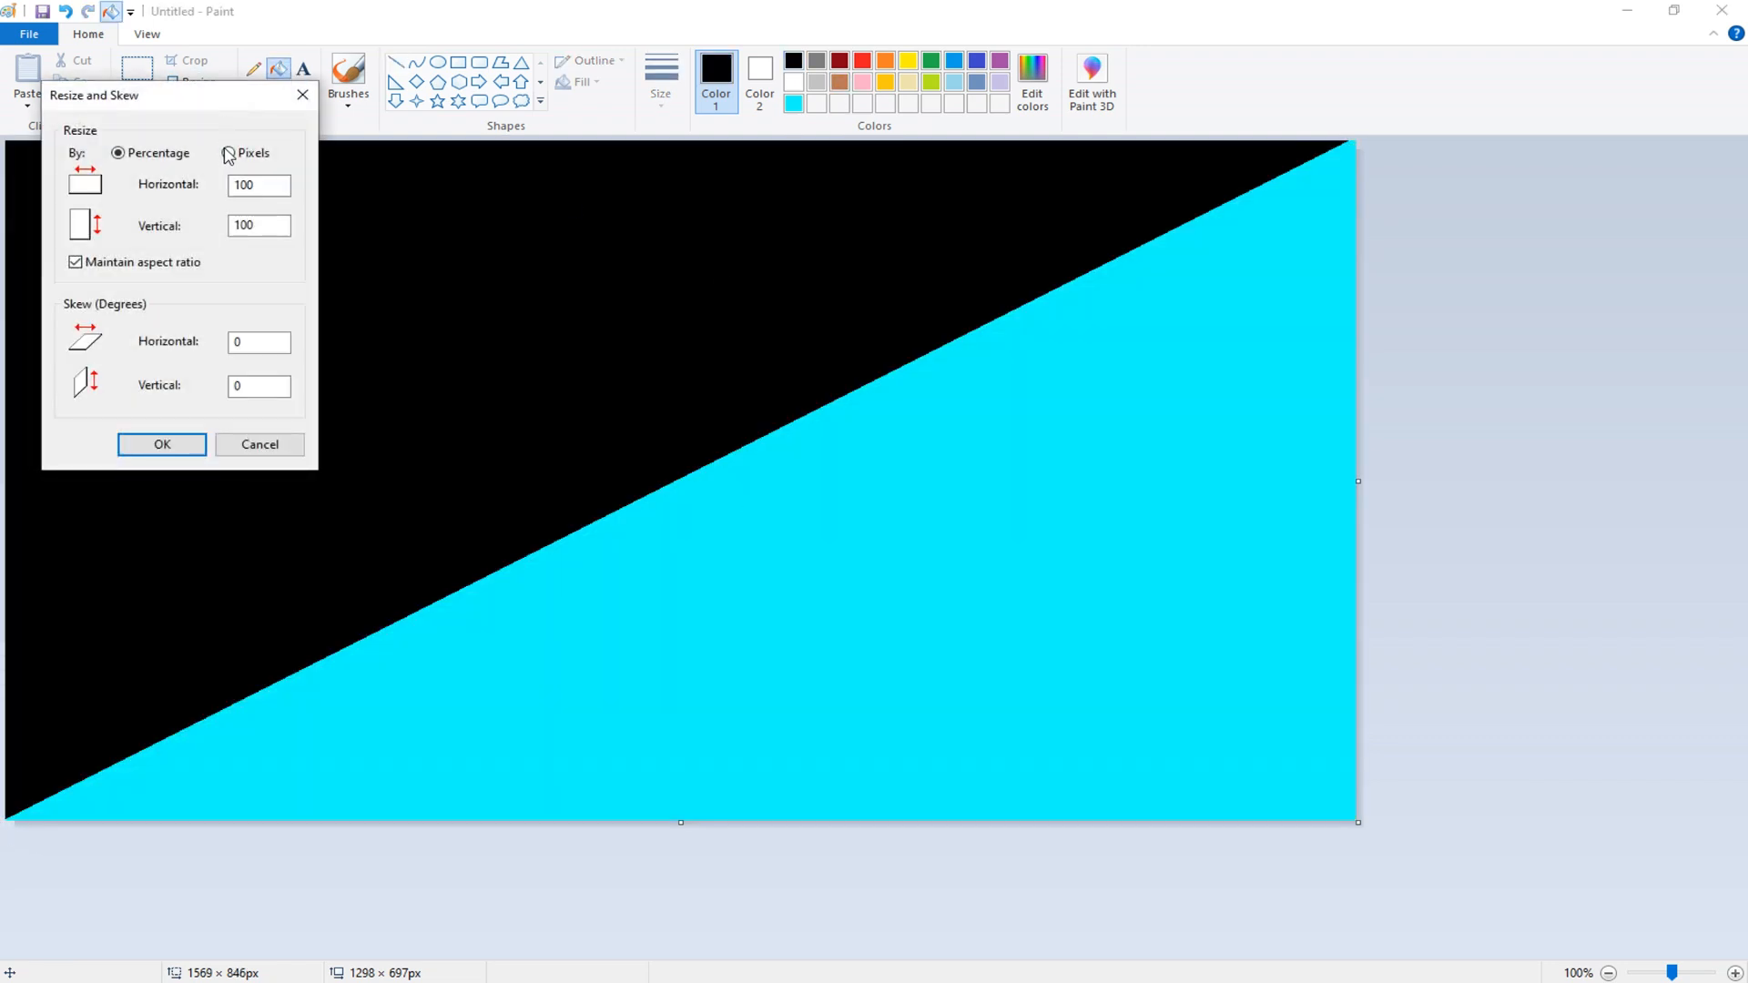
pyautogui.click(228, 153)
pyautogui.click(196, 263)
pyautogui.doubleClick(274, 186)
pyautogui.rightClick(274, 186)
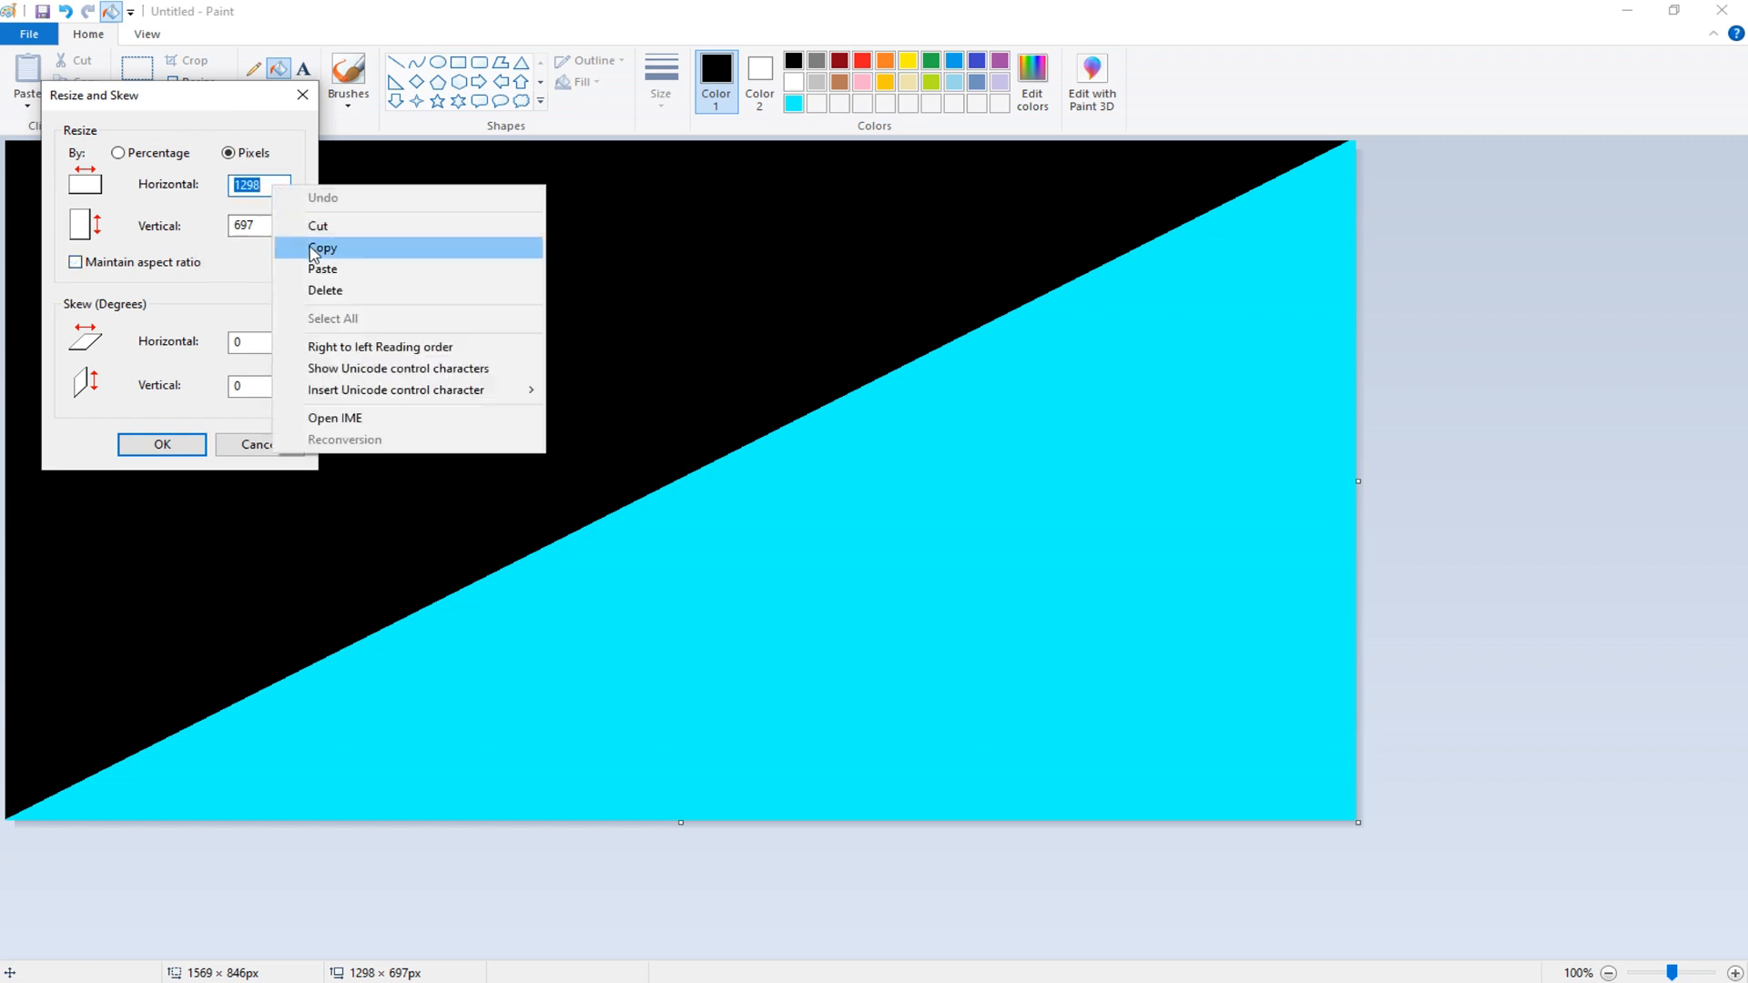
pyautogui.click(306, 243)
pyautogui.write('1')
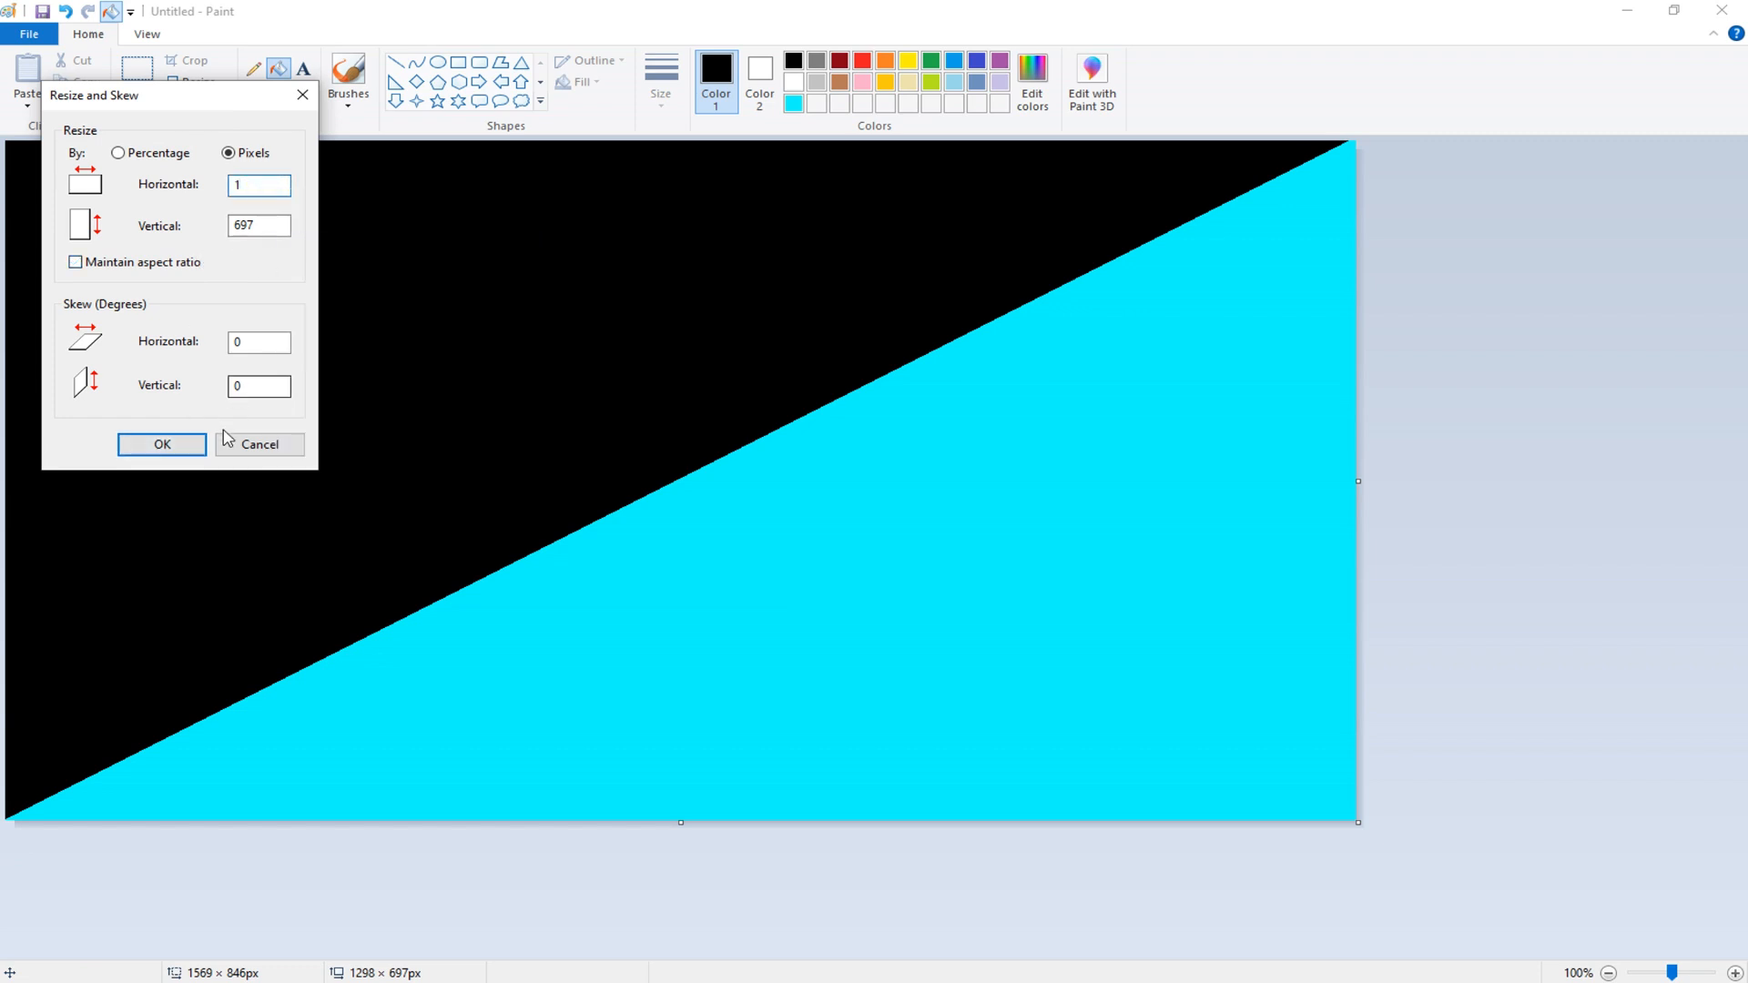
pyautogui.click(162, 444)
# Stretch the image horizontally to the copied width of 1298 pixels without maintaining the aspect ratio
pyautogui.click(191, 82)
pyautogui.click(228, 153)
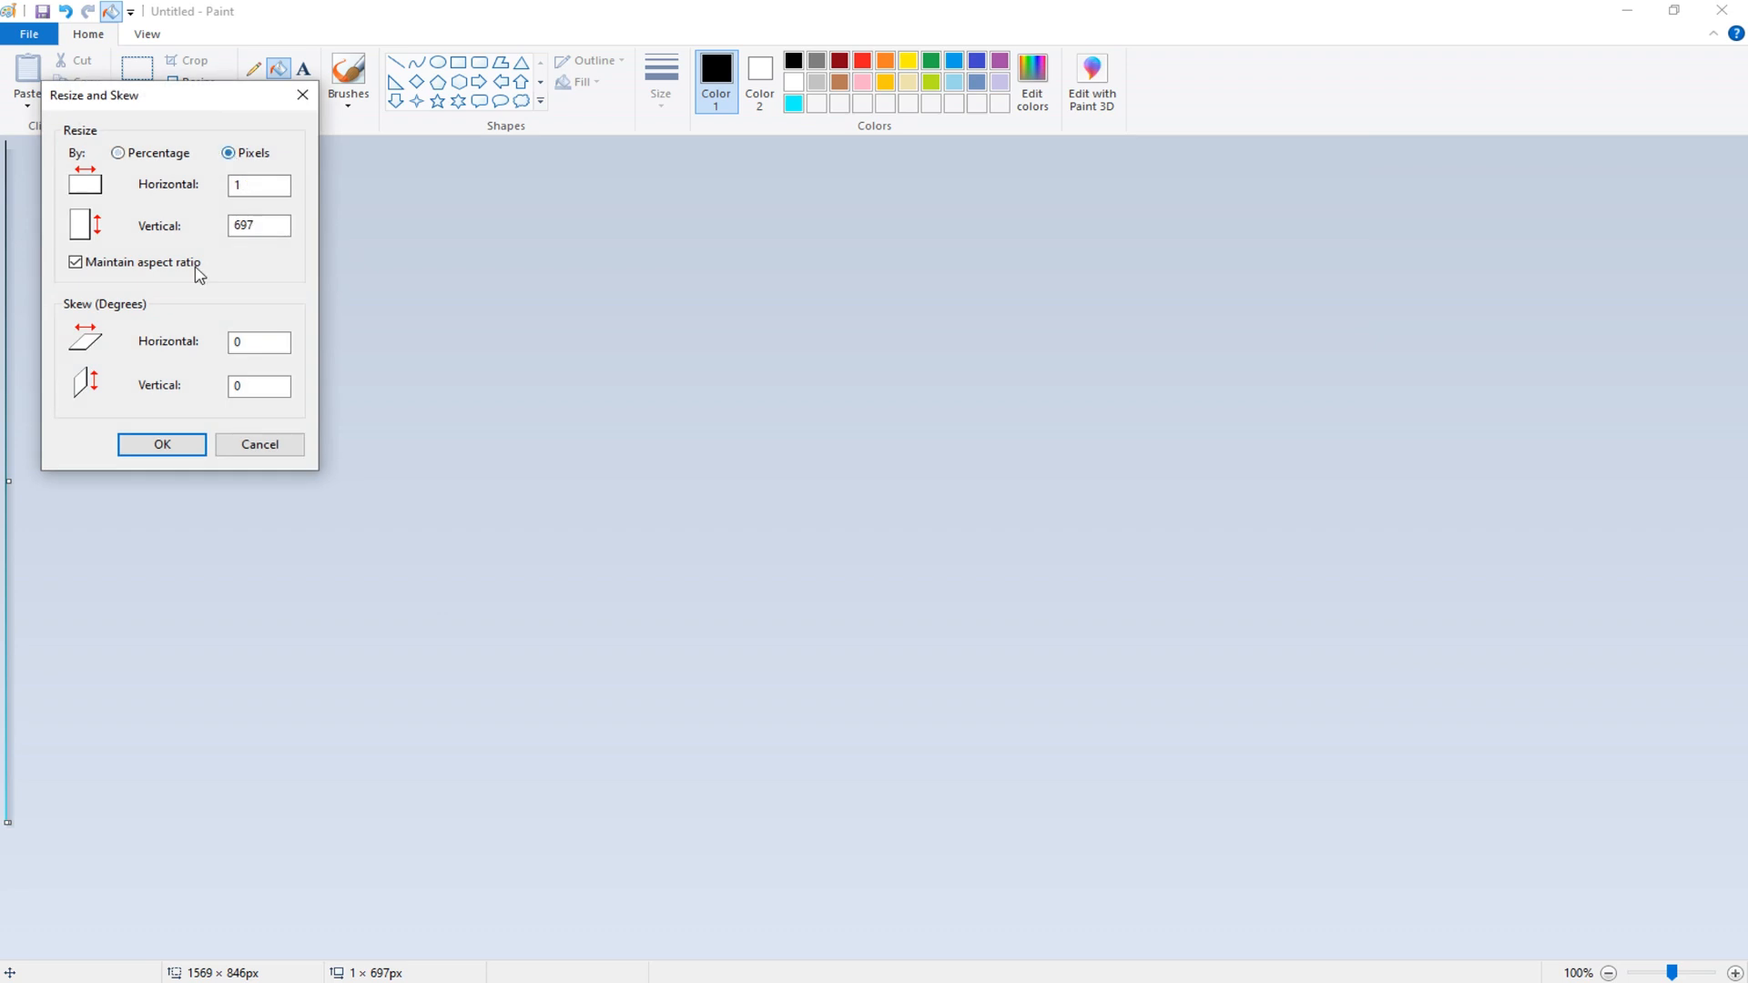
pyautogui.click(197, 263)
pyautogui.doubleClick(276, 185)
pyautogui.rightClick(276, 183)
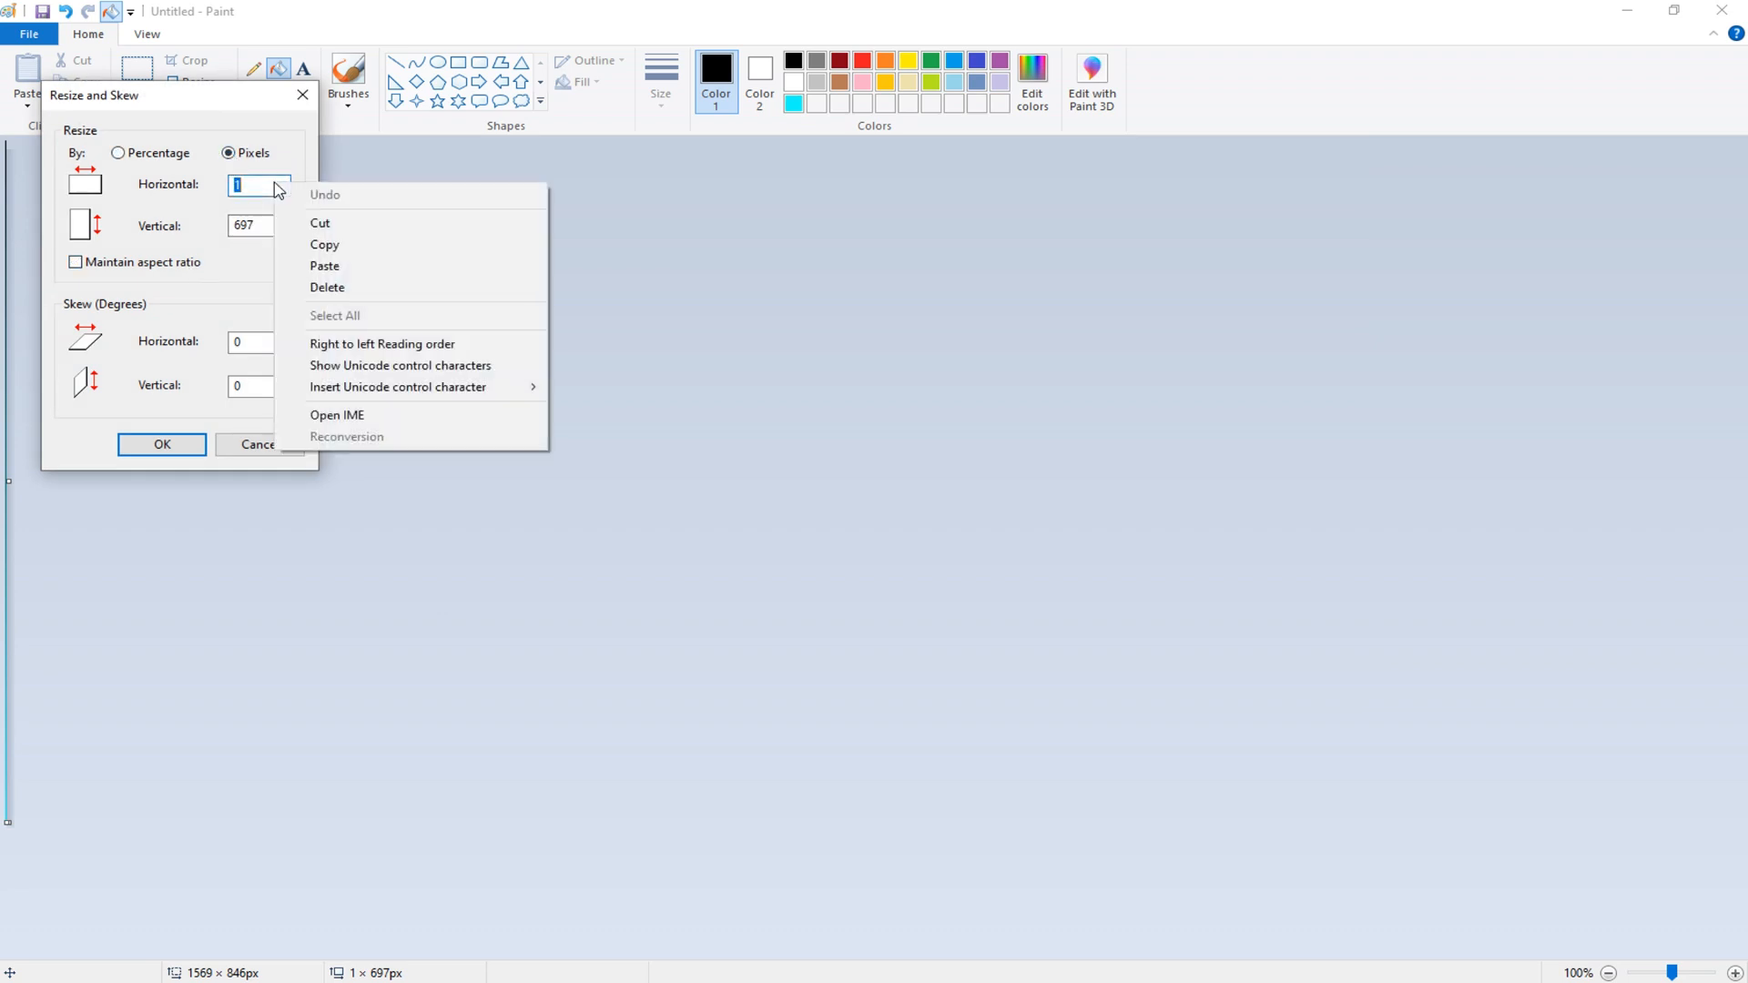
pyautogui.click(337, 266)
pyautogui.click(168, 446)
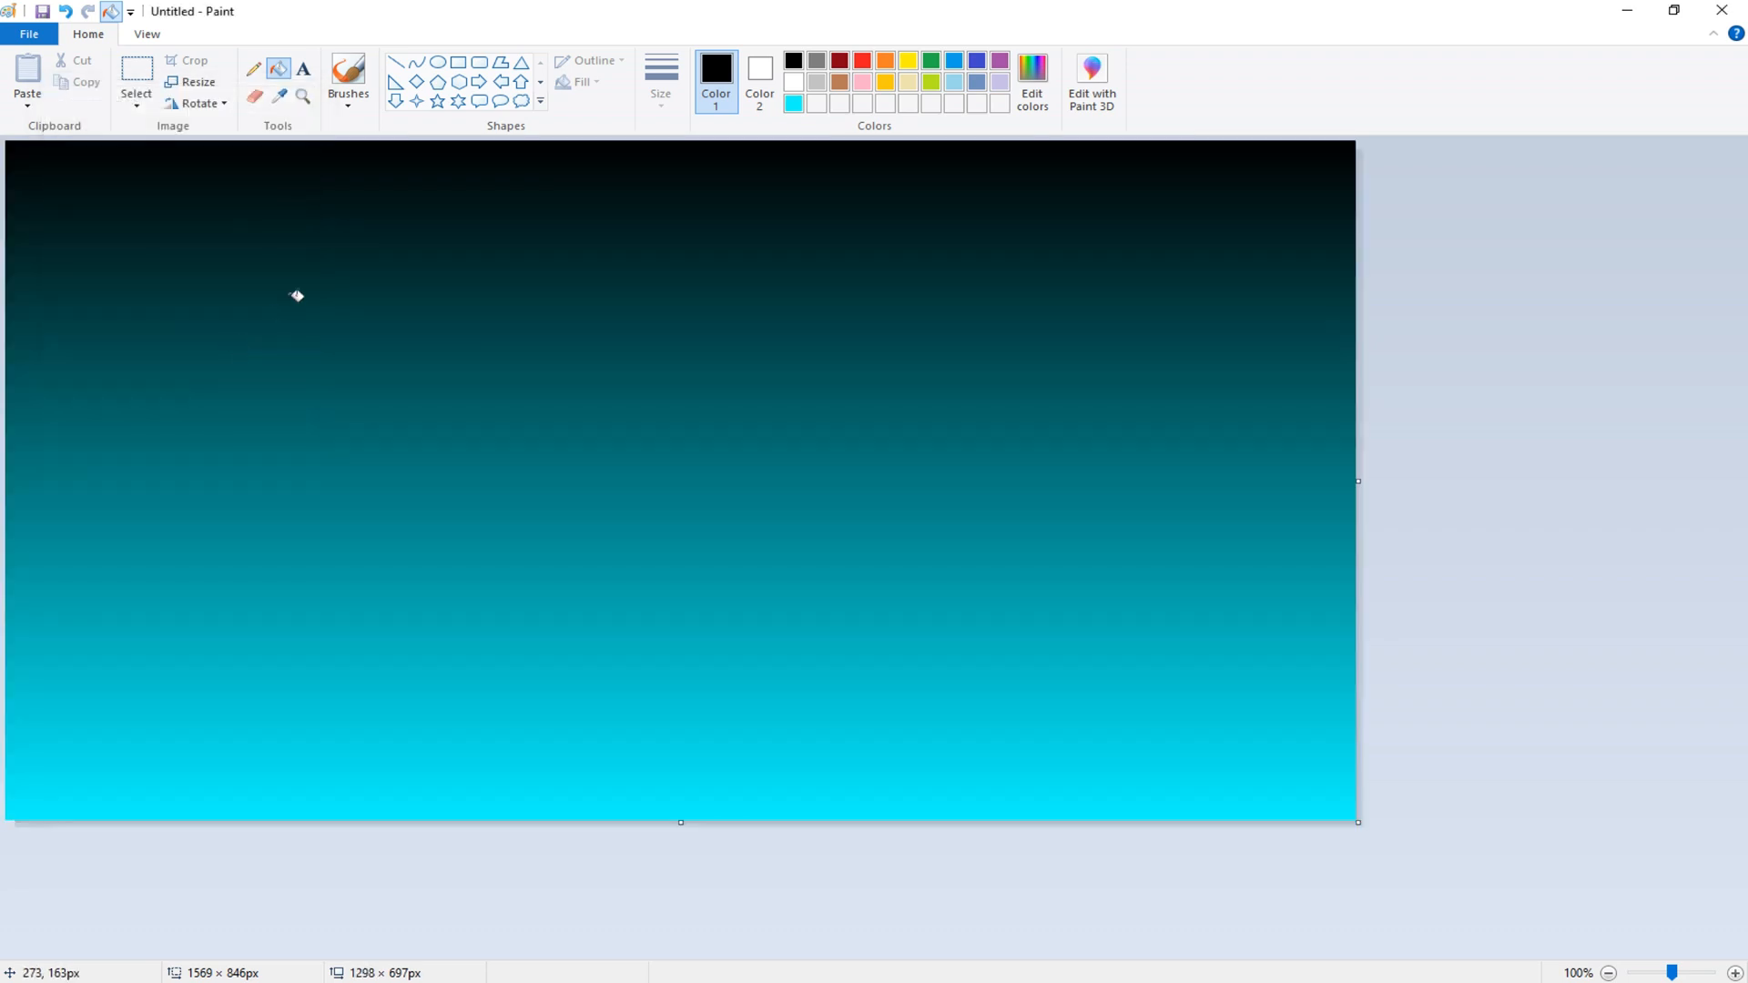
# Select the whole gradient and compress it vertically from its lower edge to about 440 px high
pyautogui.click(137, 102)
pyautogui.click(183, 218)
pyautogui.moveTo(677, 817); pyautogui.dragTo(671, 570)
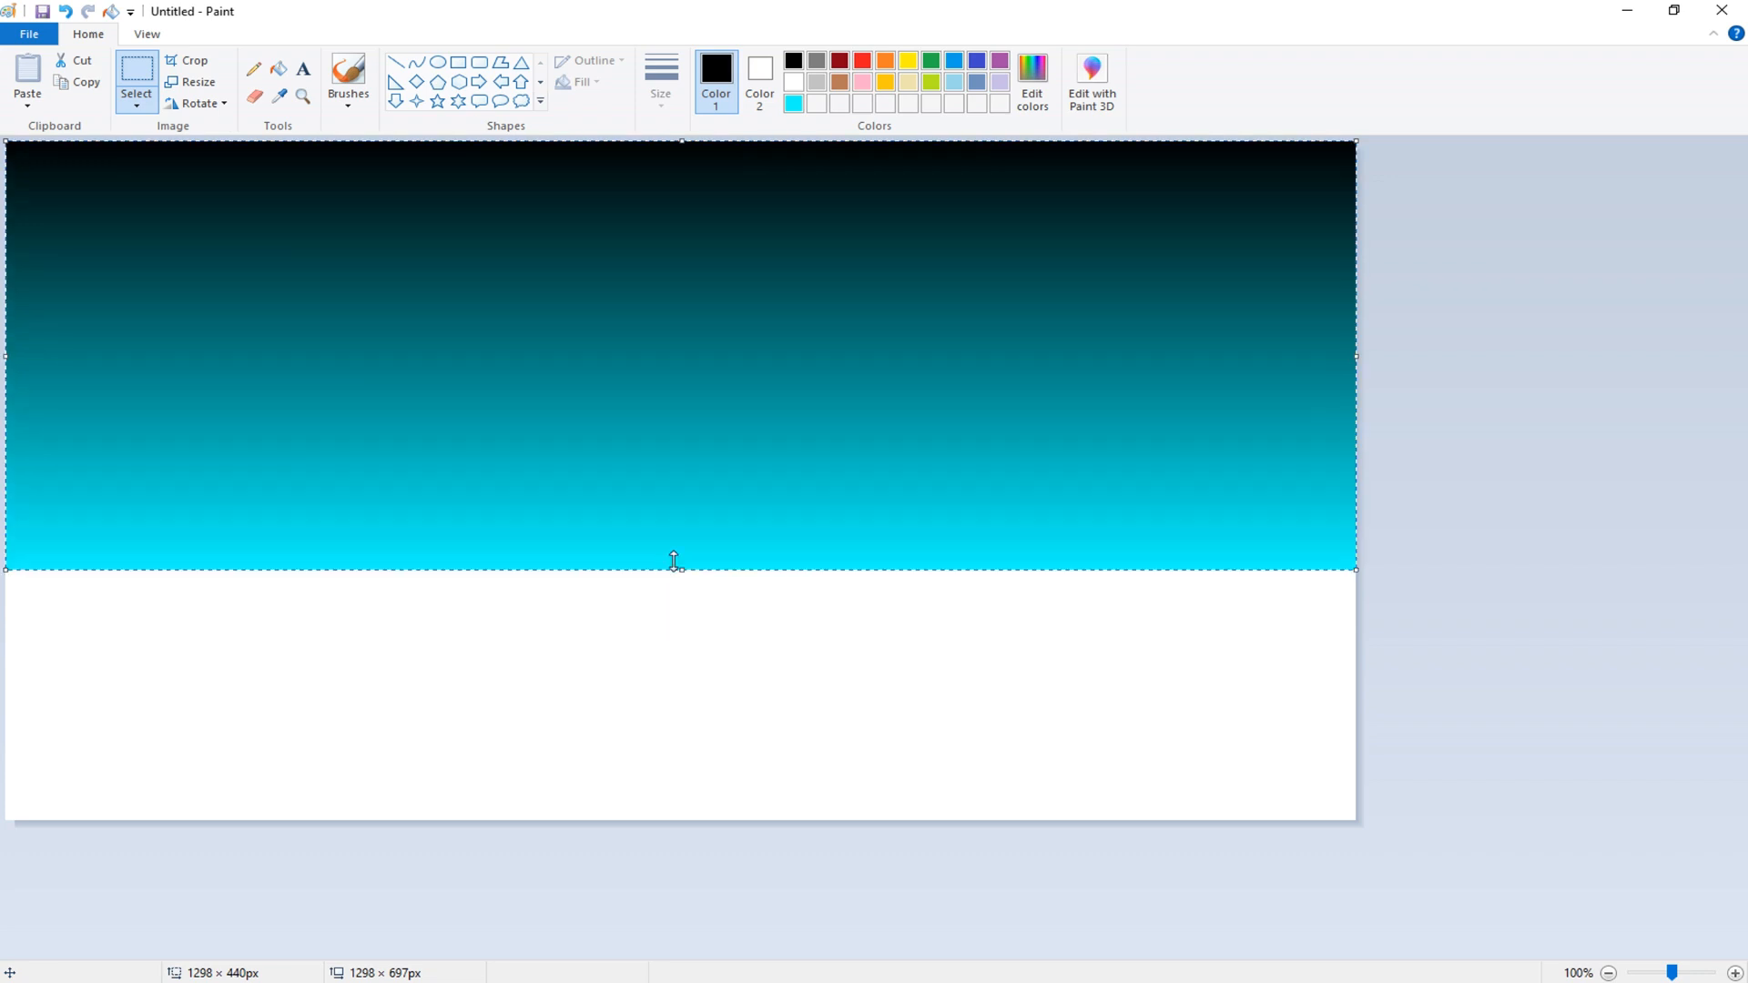
# Copy the compressed gradient, paste the copy over it and flip the copy vertically
pyautogui.rightClick(599, 367)
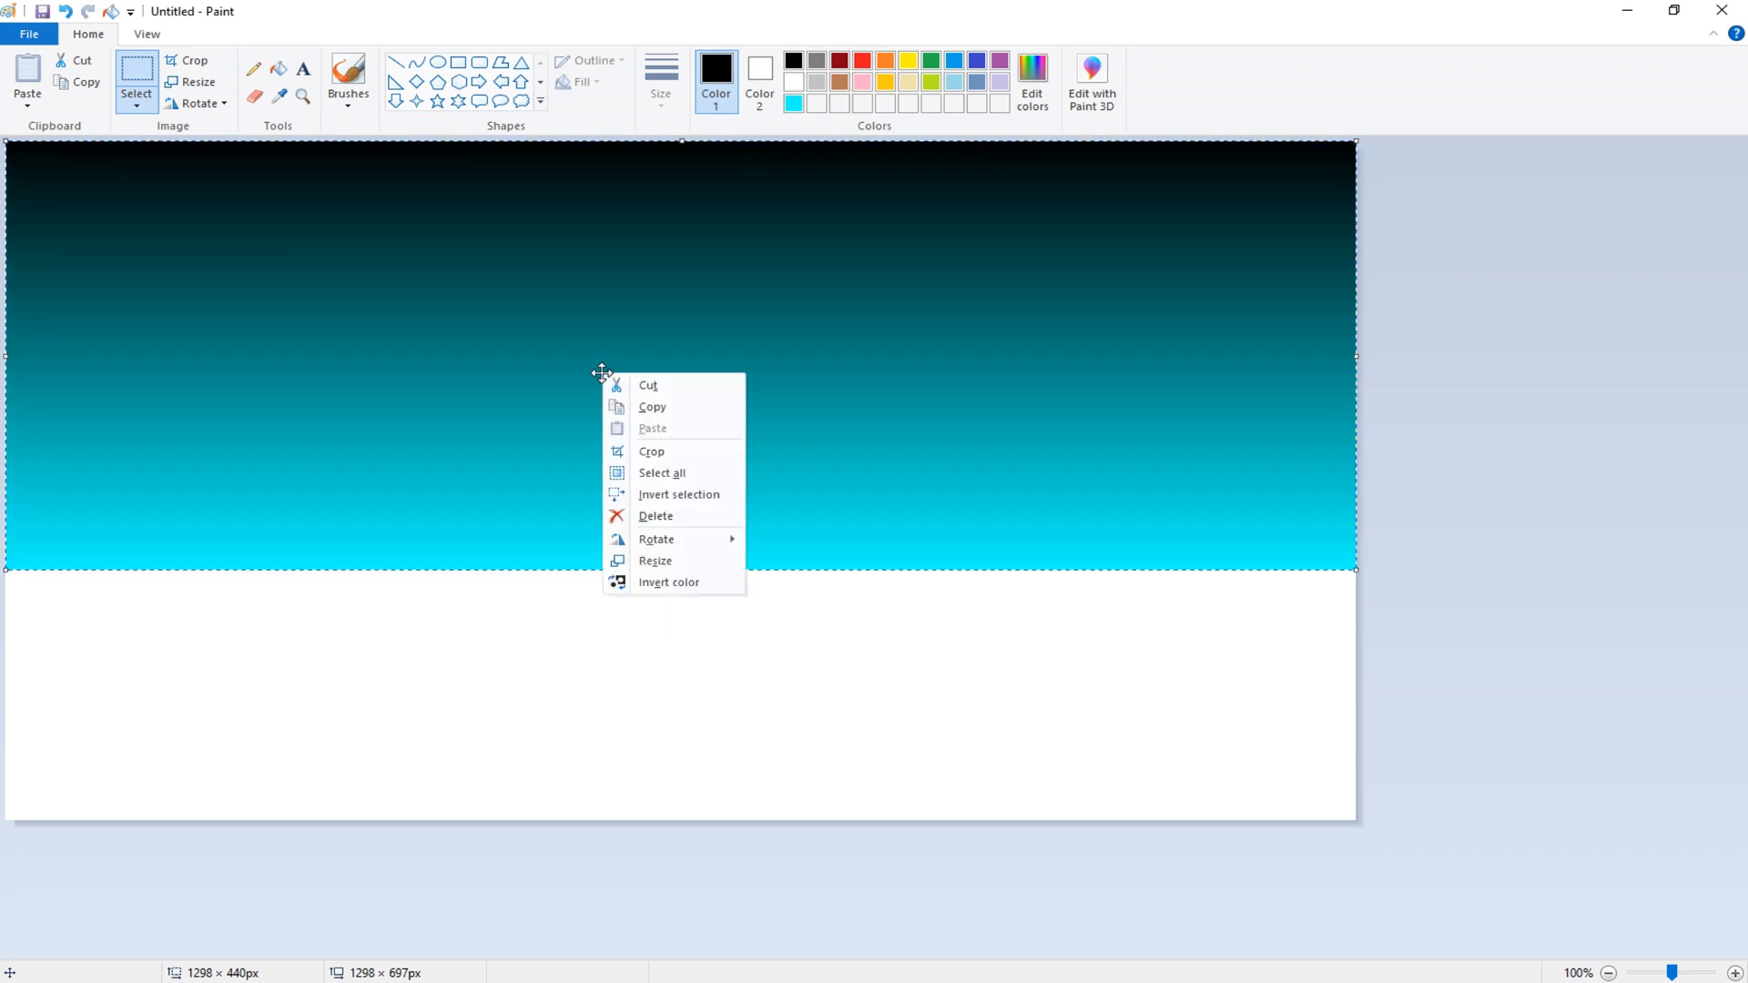
pyautogui.click(643, 407)
pyautogui.rightClick(515, 382)
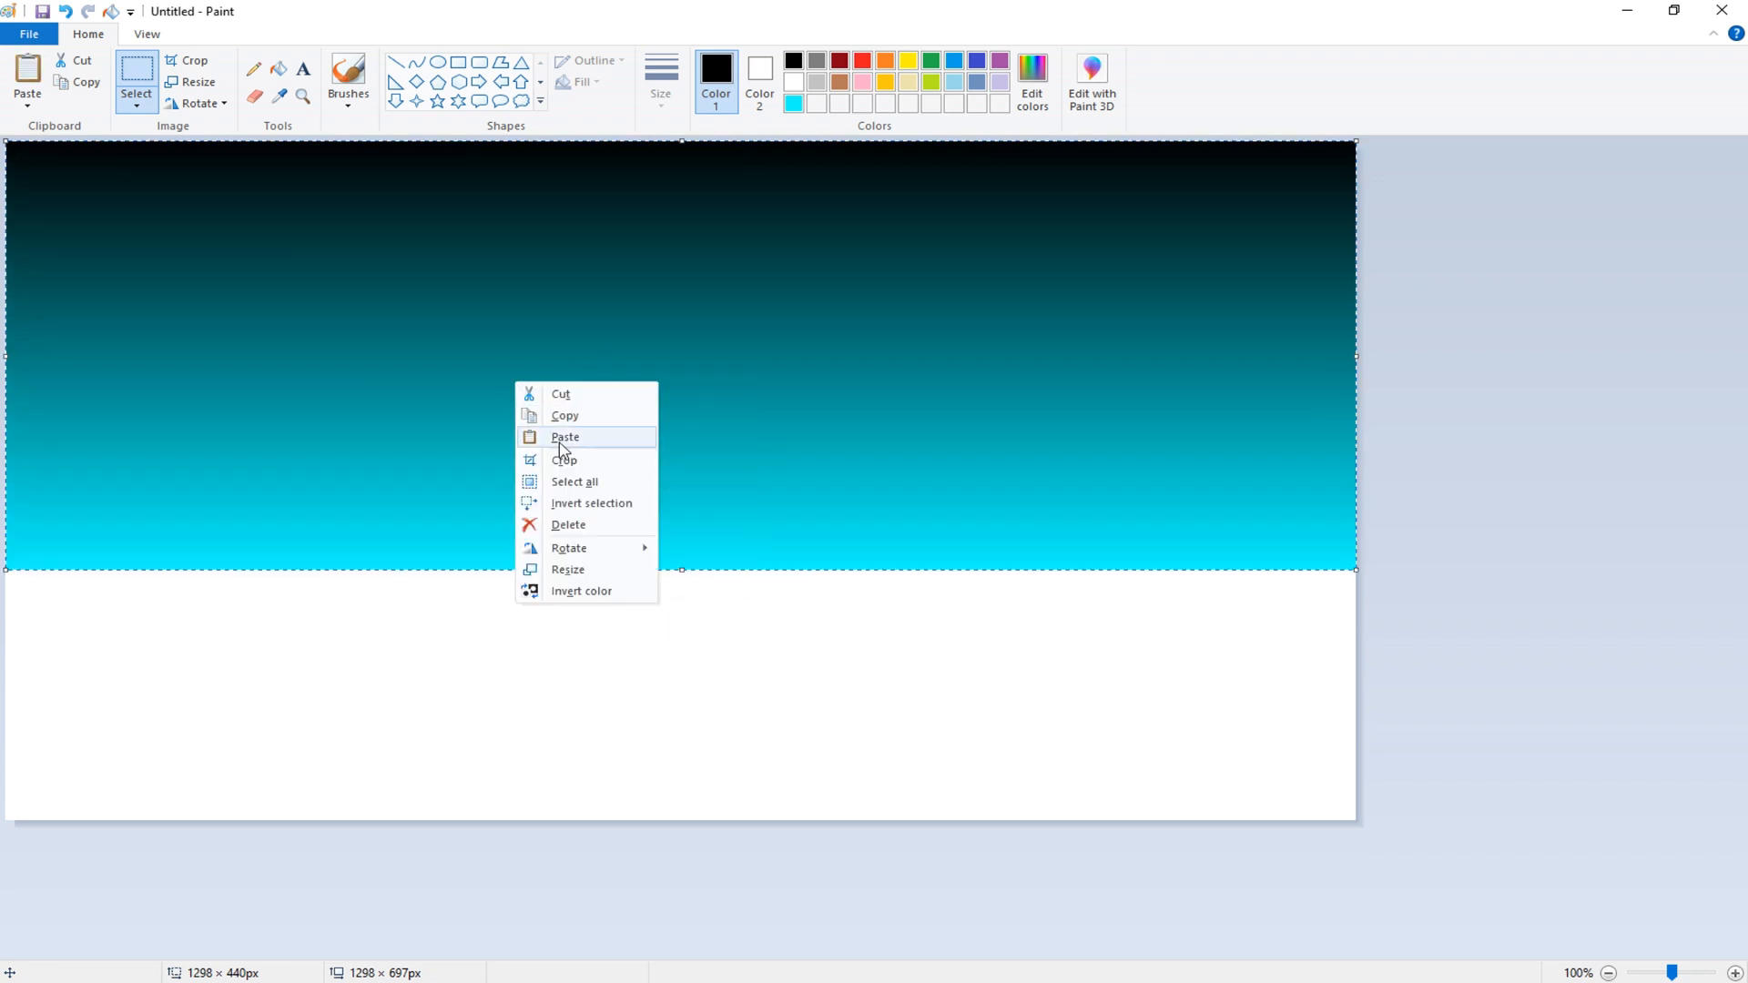
pyautogui.click(566, 438)
pyautogui.rightClick(525, 407)
pyautogui.moveTo(615, 574)
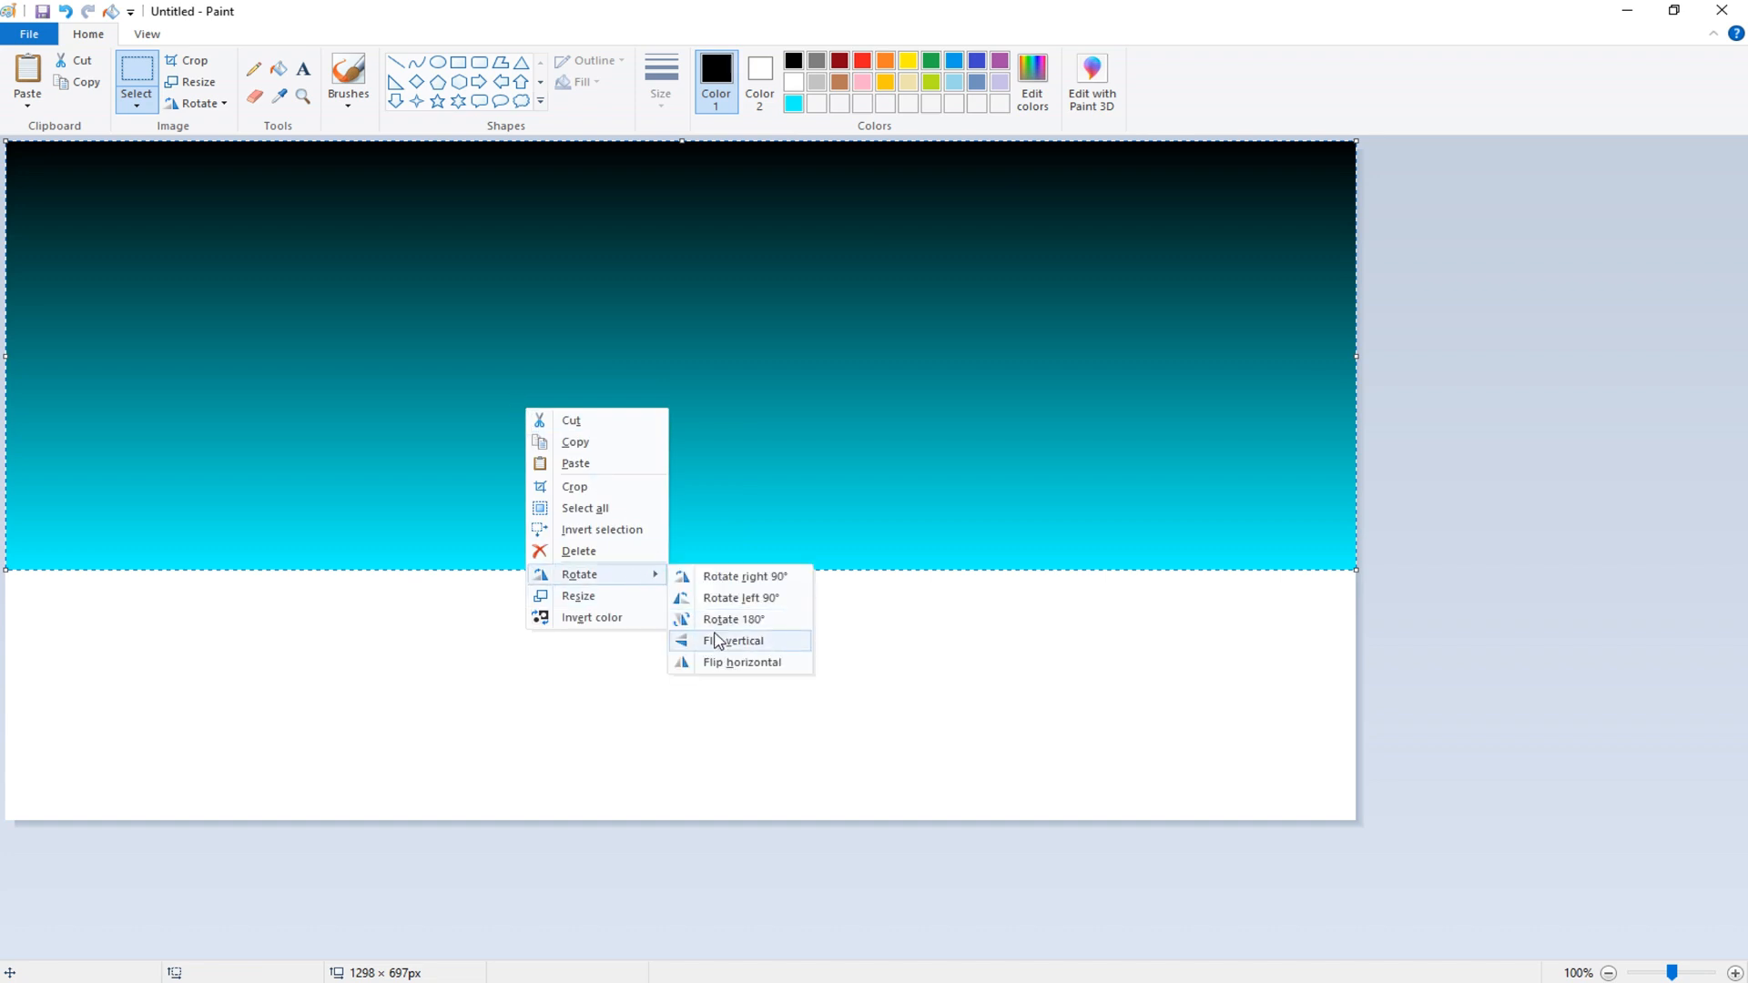
pyautogui.click(717, 637)
# Move the flipped gradient to the empty lower part of the canvas and shrink it to about 258 px high, meeting the upper gradient
pyautogui.moveTo(690, 492); pyautogui.dragTo(688, 539)
pyautogui.moveTo(678, 708); pyautogui.dragTo(676, 601)
pyautogui.moveTo(687, 506); pyautogui.dragTo(623, 473)
pyautogui.moveTo(658, 391); pyautogui.dragTo(662, 446)
pyautogui.moveTo(685, 549); pyautogui.dragTo(709, 660)
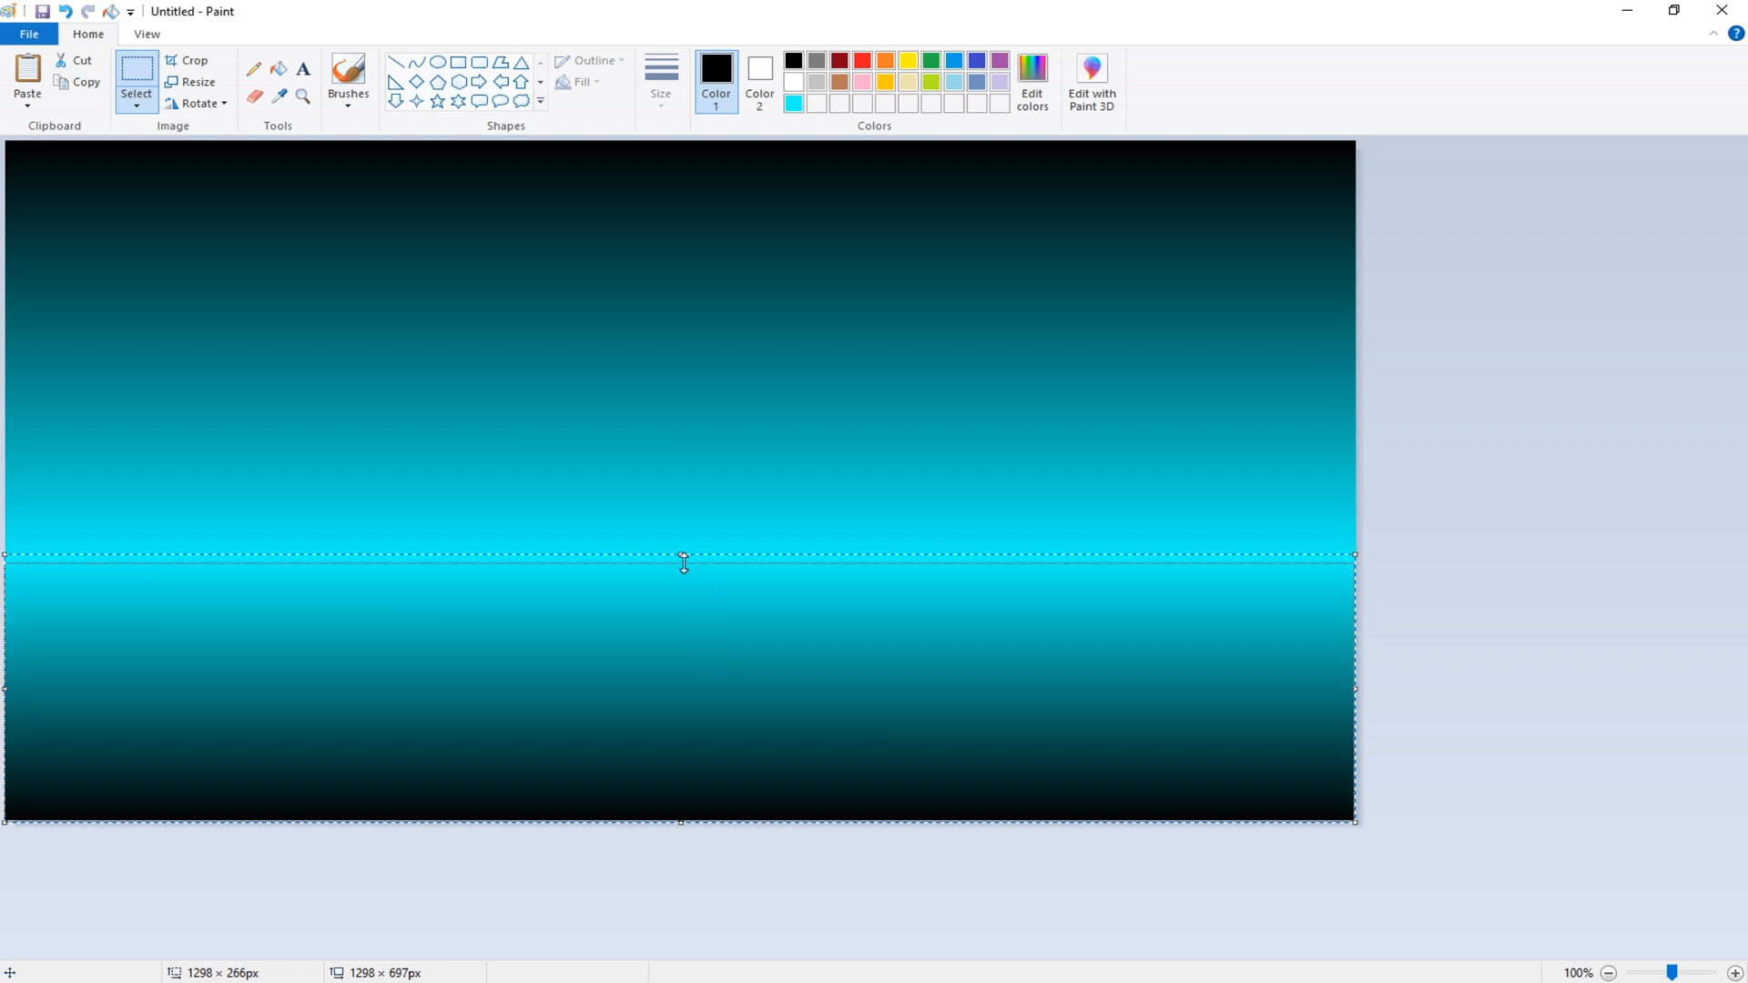
pyautogui.moveTo(681, 556)
pyautogui.mouseDown()
pyautogui.moveTo(683, 589)
pyautogui.moveTo(681, 572)
pyautogui.mouseUp()
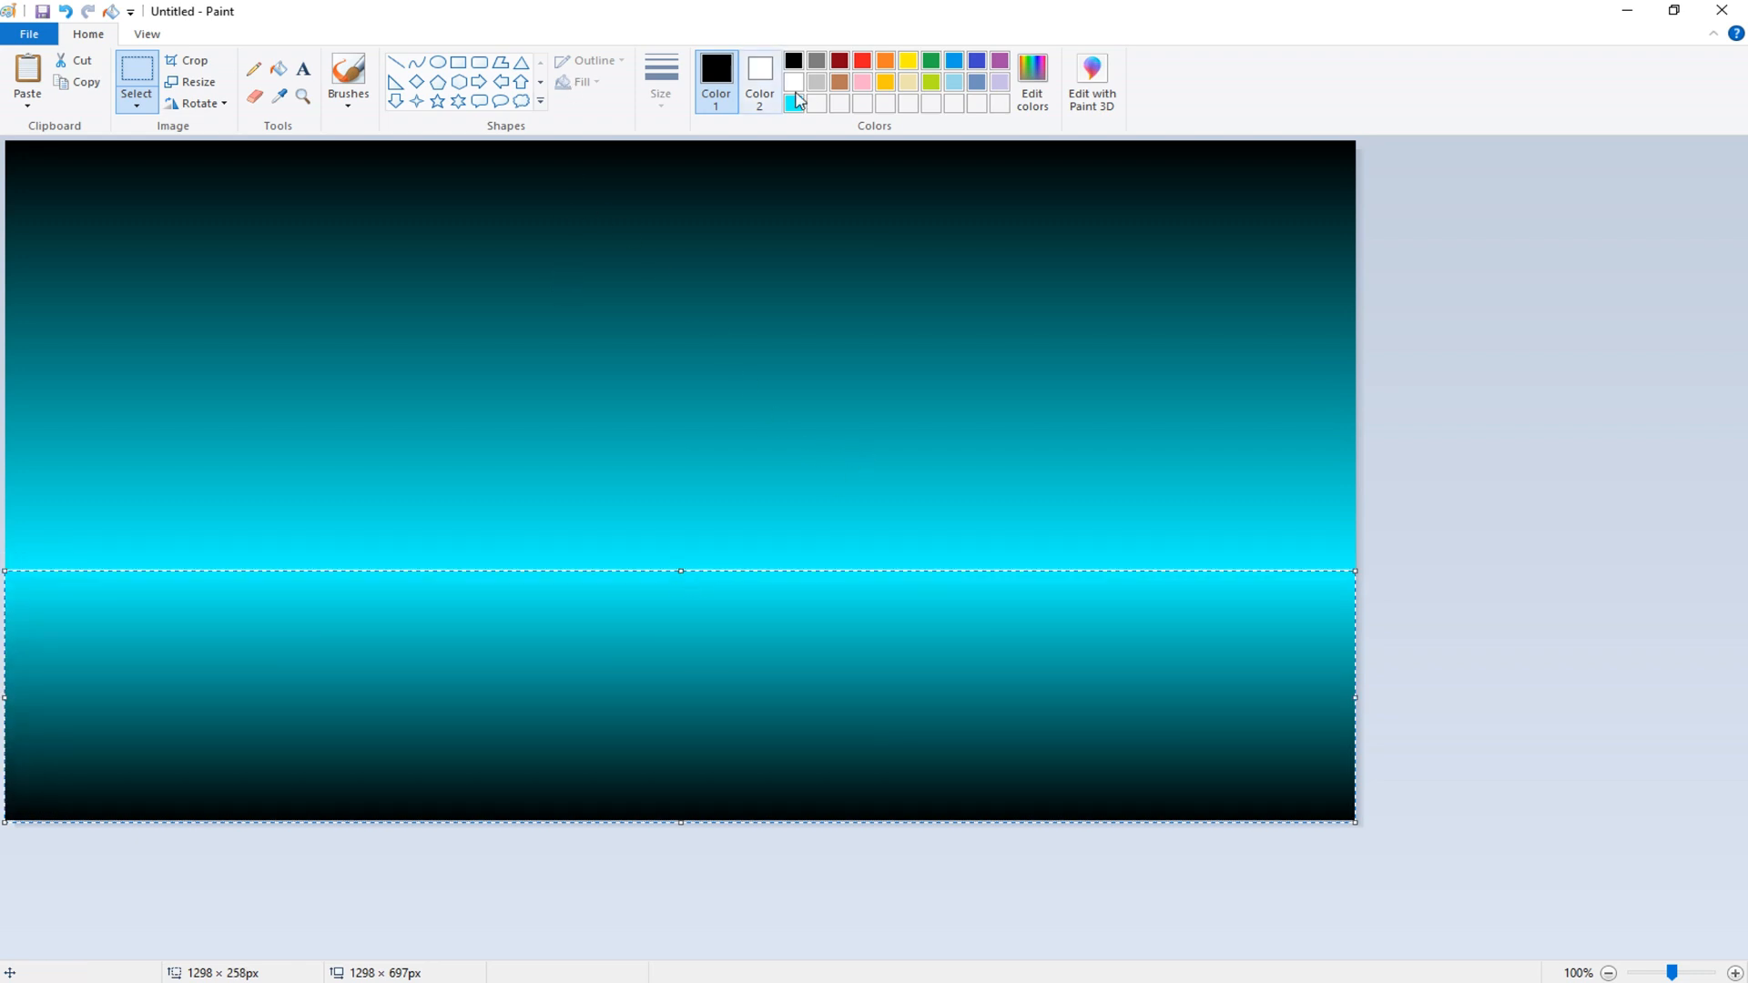
# Draw a solid-filled white ellipse of about 399 × 372 px as the moon and move it to the upper middle of the sky
pyautogui.click(438, 67)
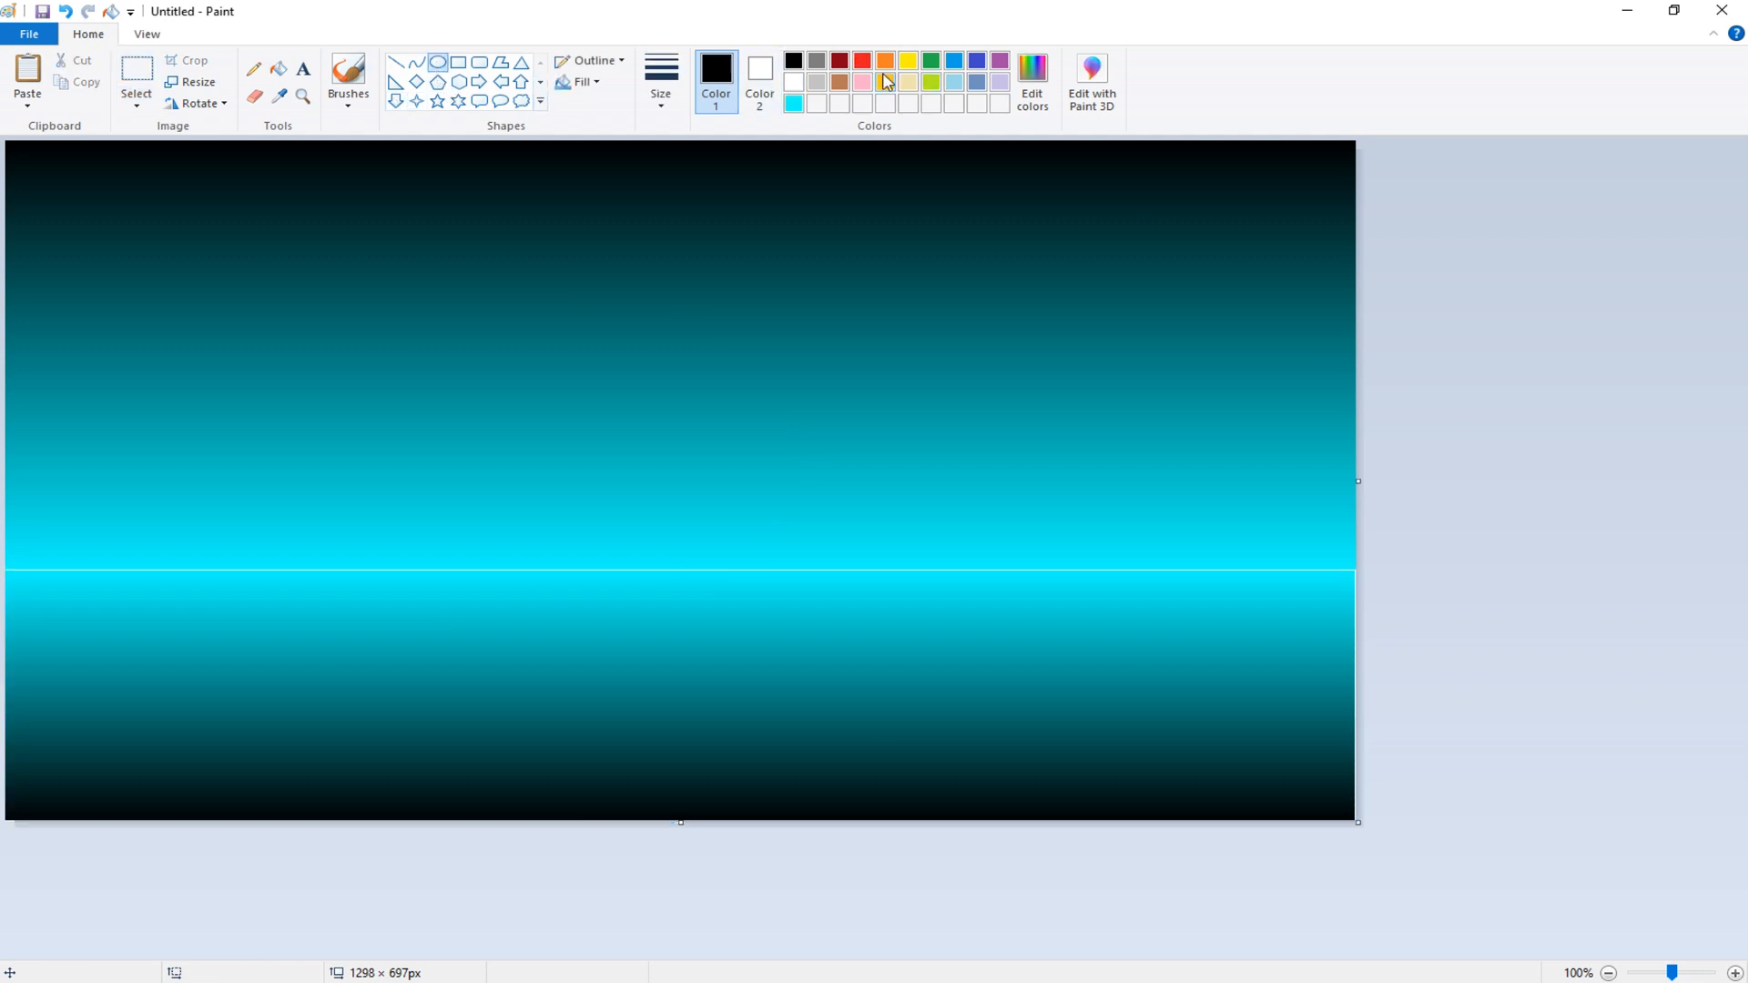
pyautogui.click(583, 82)
pyautogui.click(582, 128)
pyautogui.click(793, 82)
pyautogui.moveTo(554, 193); pyautogui.dragTo(973, 558)
pyautogui.moveTo(791, 419); pyautogui.dragTo(727, 383)
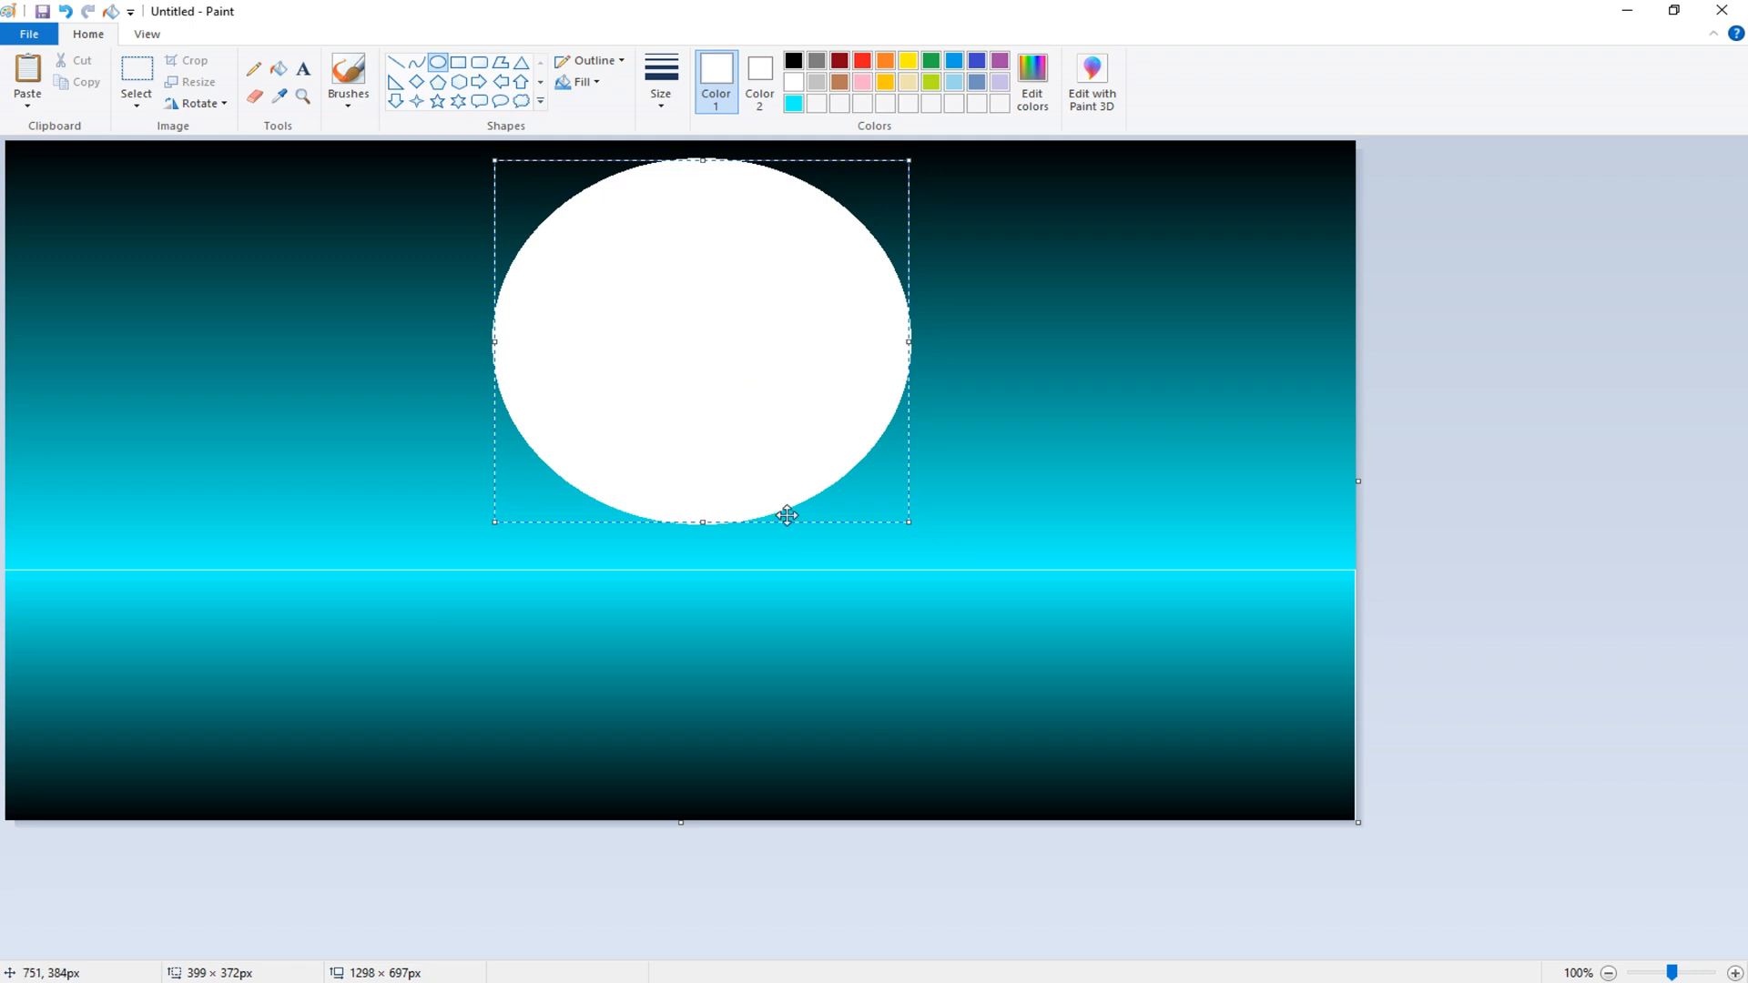
# Adjust the white moon's edges until it measures about 333 × 307 px in the upper middle of the sky
pyautogui.moveTo(703, 521); pyautogui.dragTo(703, 461)
pyautogui.moveTo(703, 161); pyautogui.dragTo(703, 201)
pyautogui.moveTo(495, 331); pyautogui.dragTo(612, 326)
pyautogui.moveTo(911, 330); pyautogui.dragTo(875, 331)
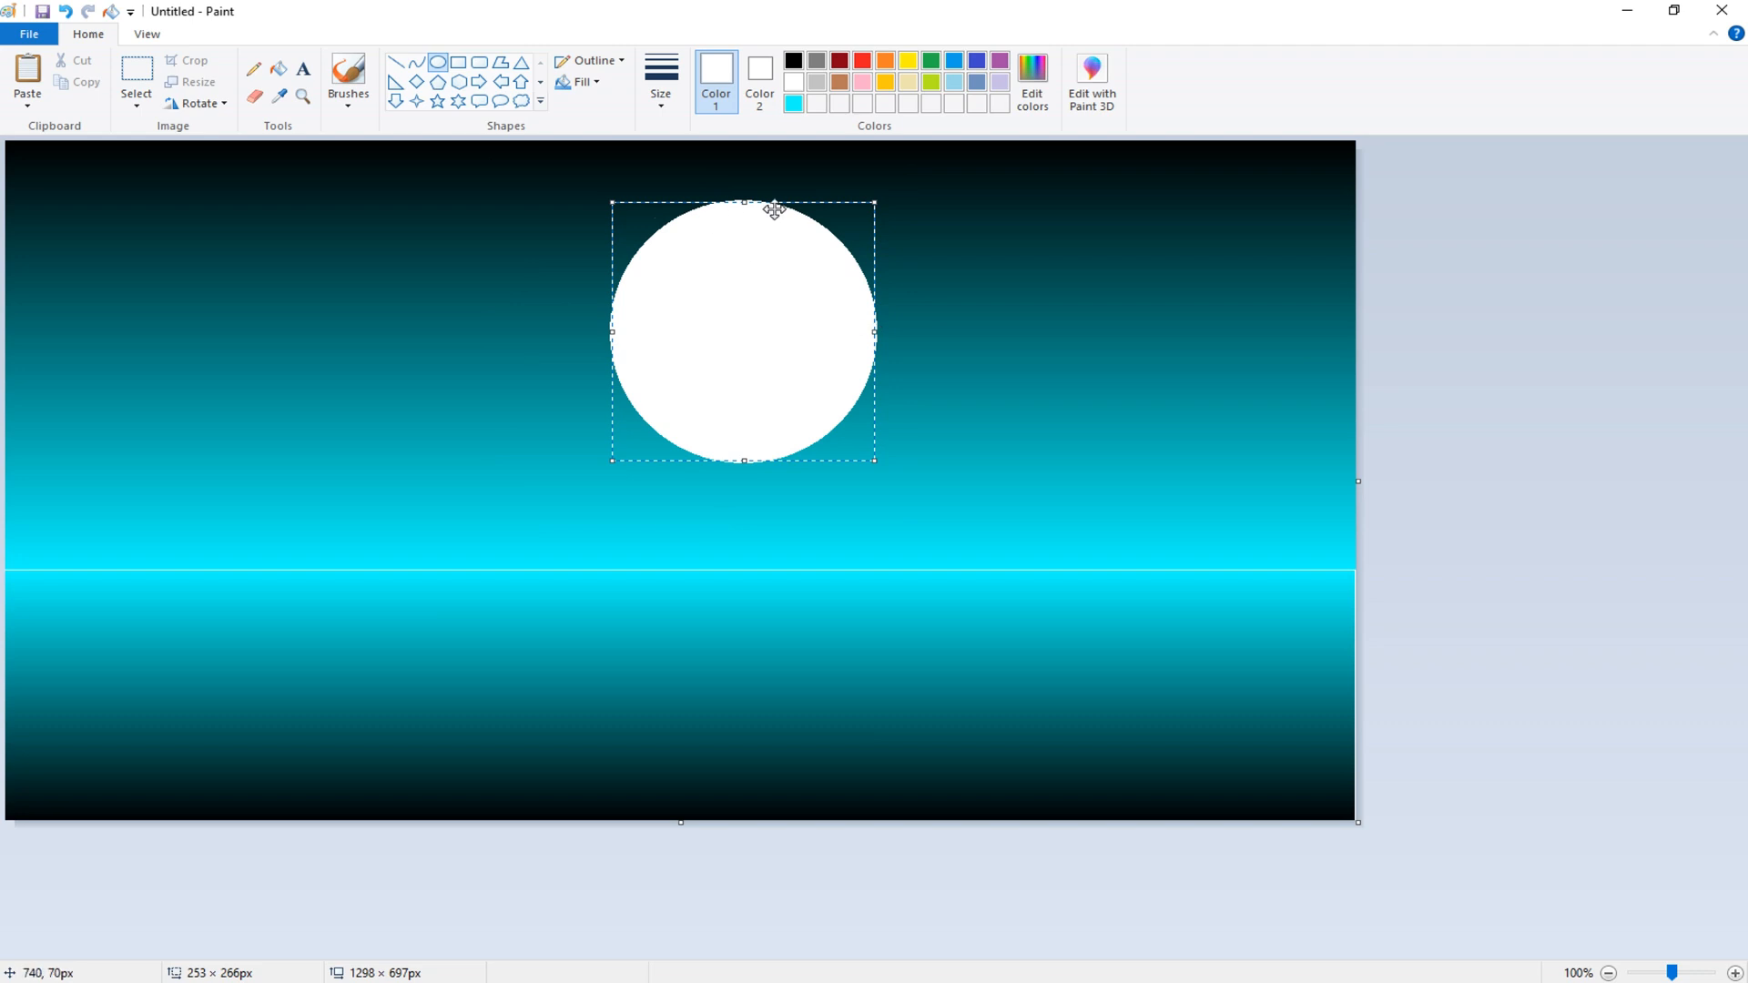
pyautogui.moveTo(745, 203); pyautogui.dragTo(741, 162)
pyautogui.moveTo(612, 311); pyautogui.dragTo(537, 326)
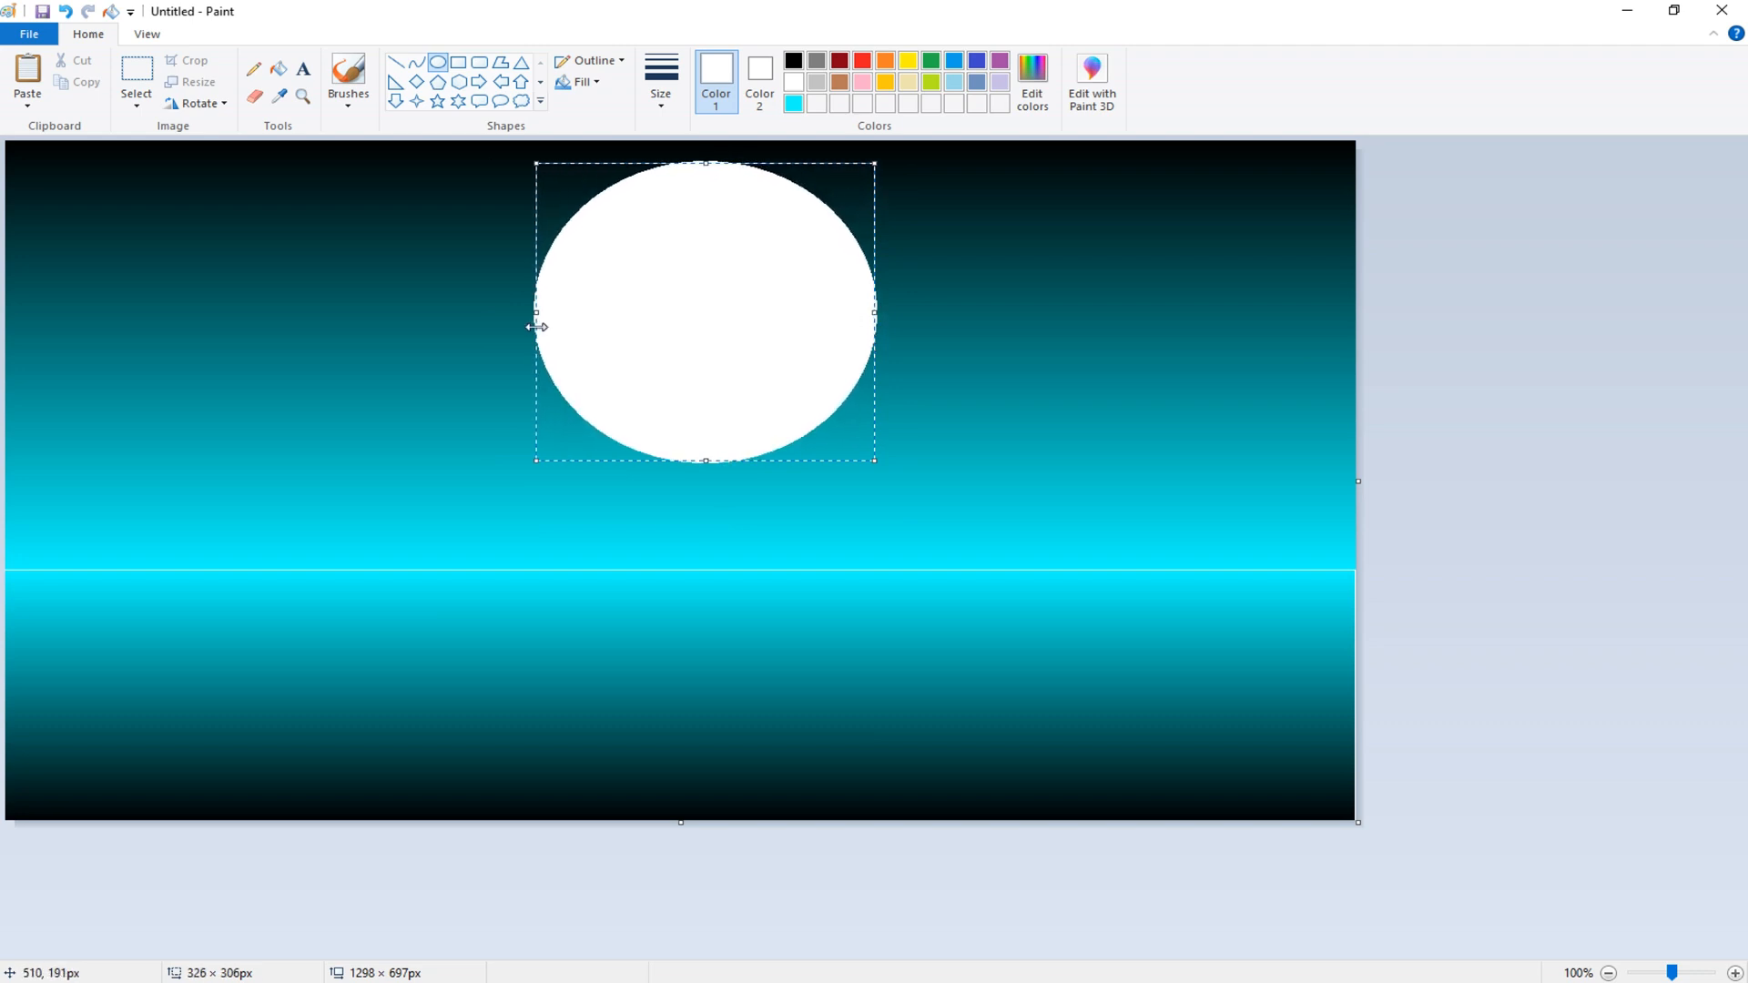
pyautogui.moveTo(873, 313); pyautogui.dragTo(894, 313)
pyautogui.moveTo(726, 451); pyautogui.dragTo(706, 417)
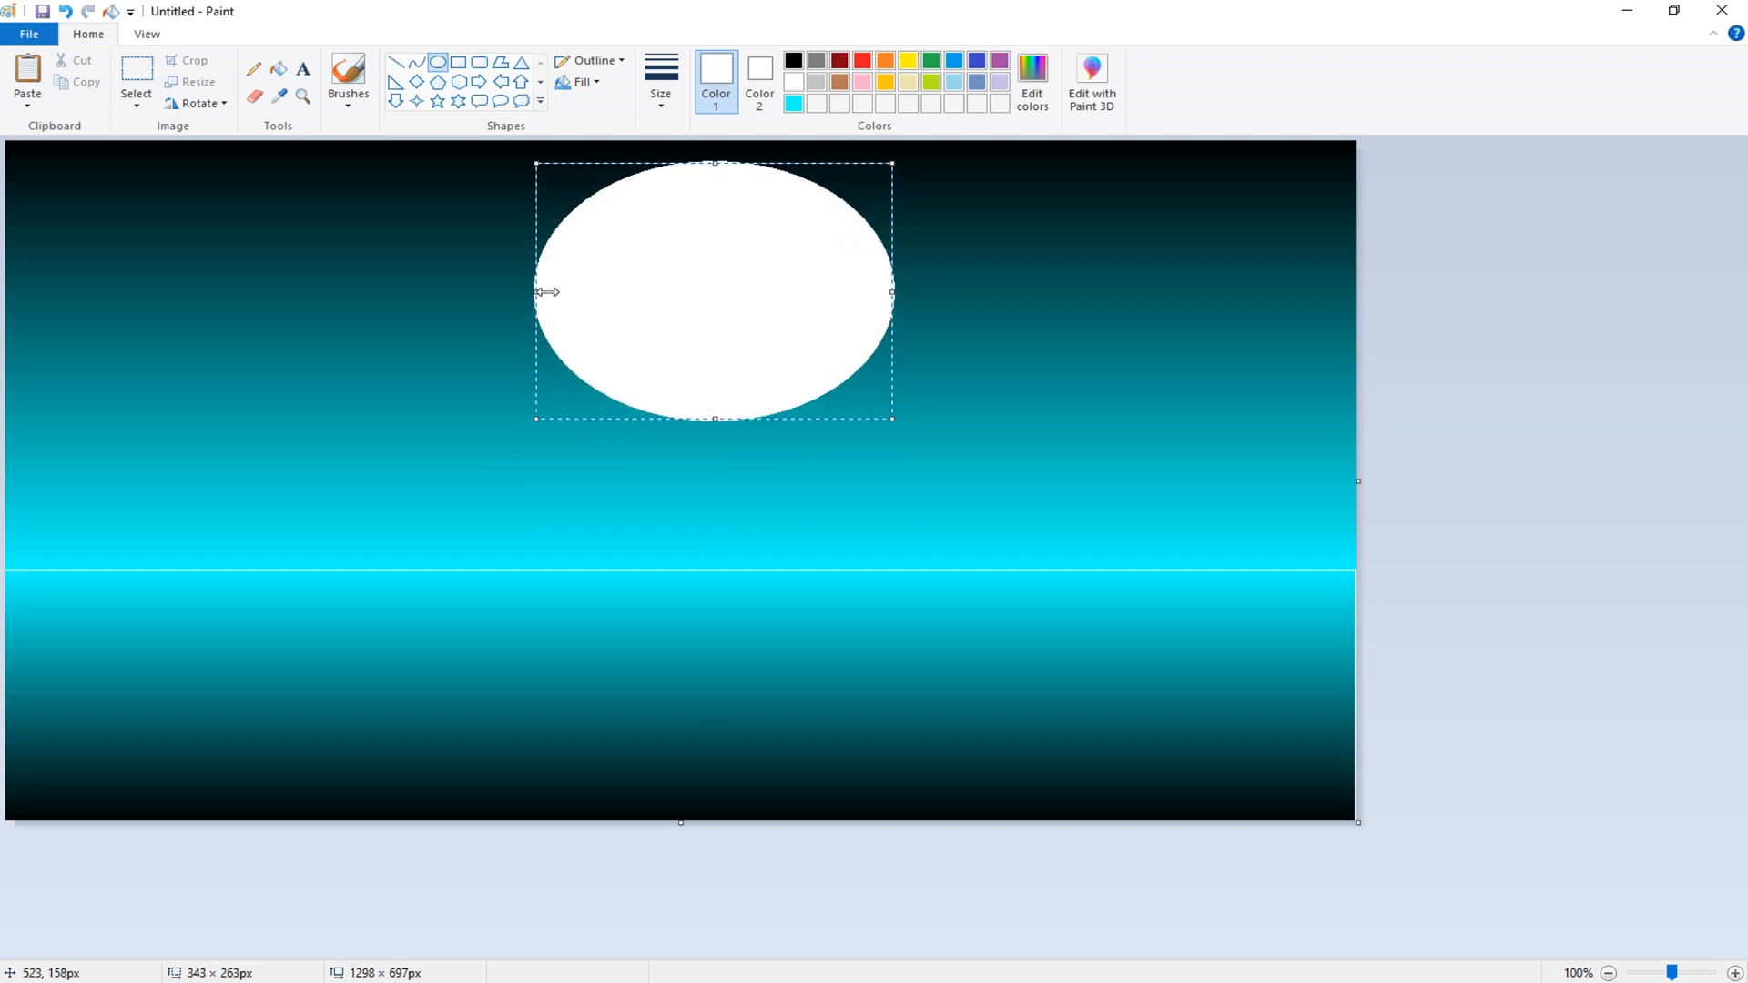
pyautogui.moveTo(546, 293); pyautogui.dragTo(563, 292)
pyautogui.moveTo(892, 291); pyautogui.dragTo(860, 291)
pyautogui.moveTo(712, 419); pyautogui.dragTo(703, 462)
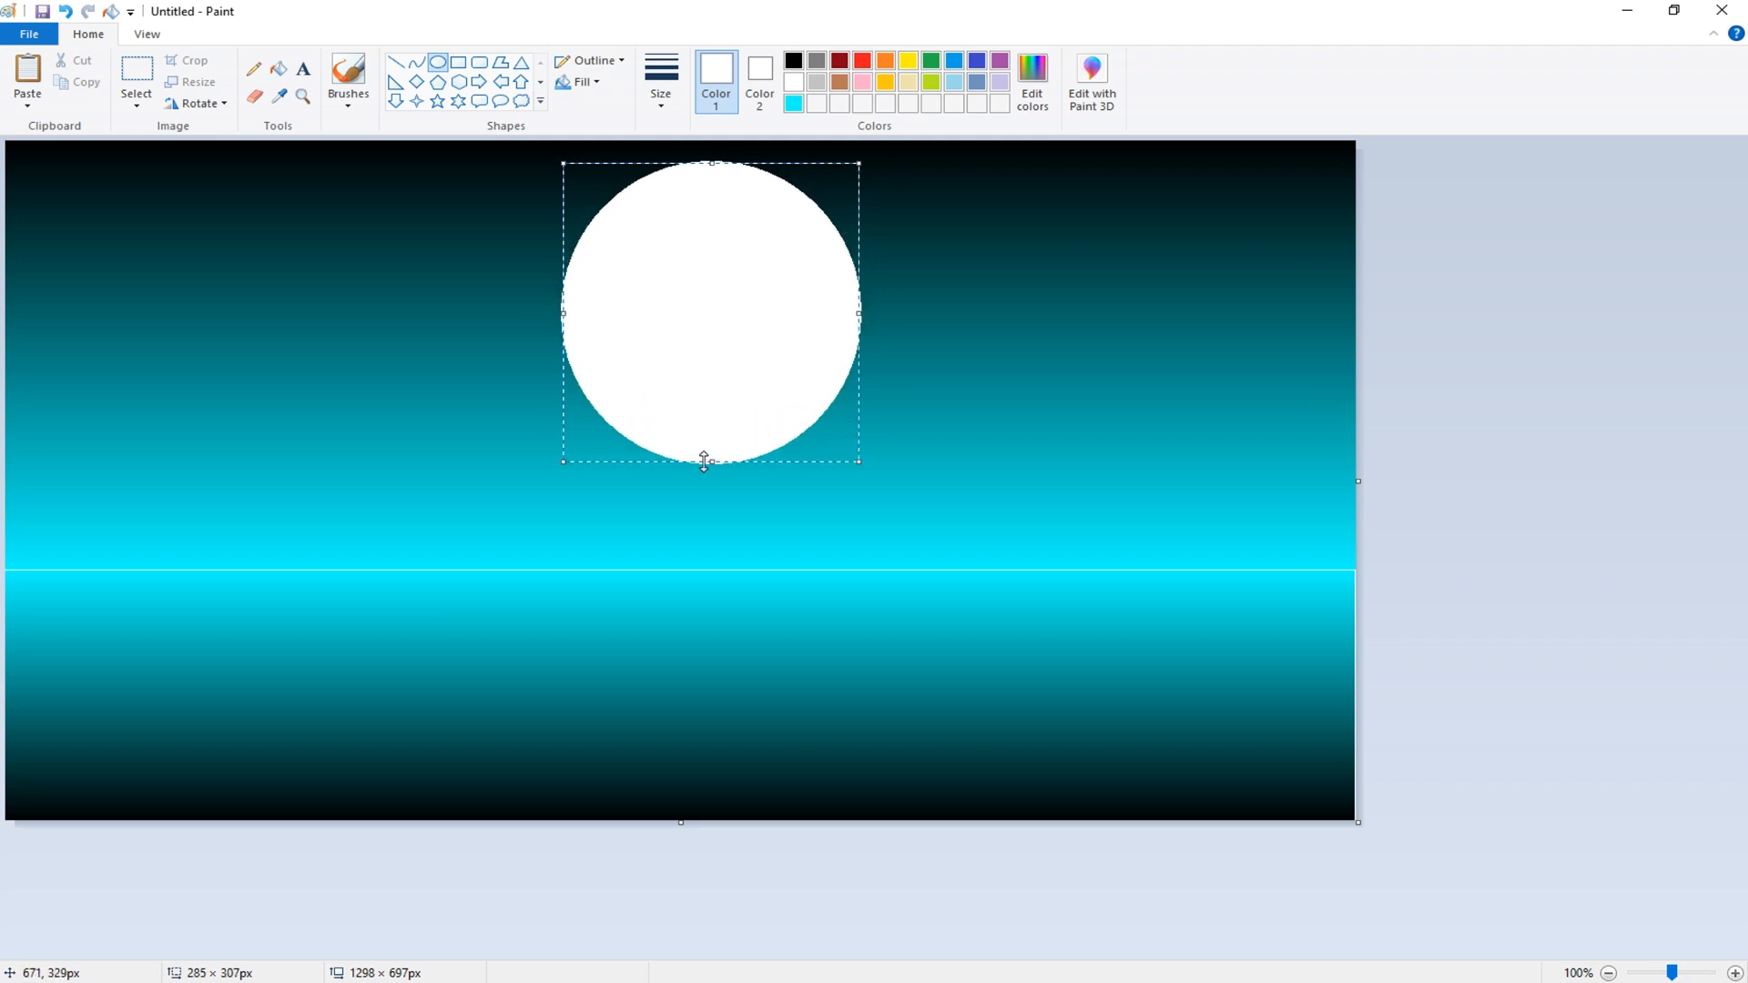
pyautogui.moveTo(560, 313); pyautogui.dragTo(525, 321)
pyautogui.moveTo(858, 314); pyautogui.dragTo(868, 314)
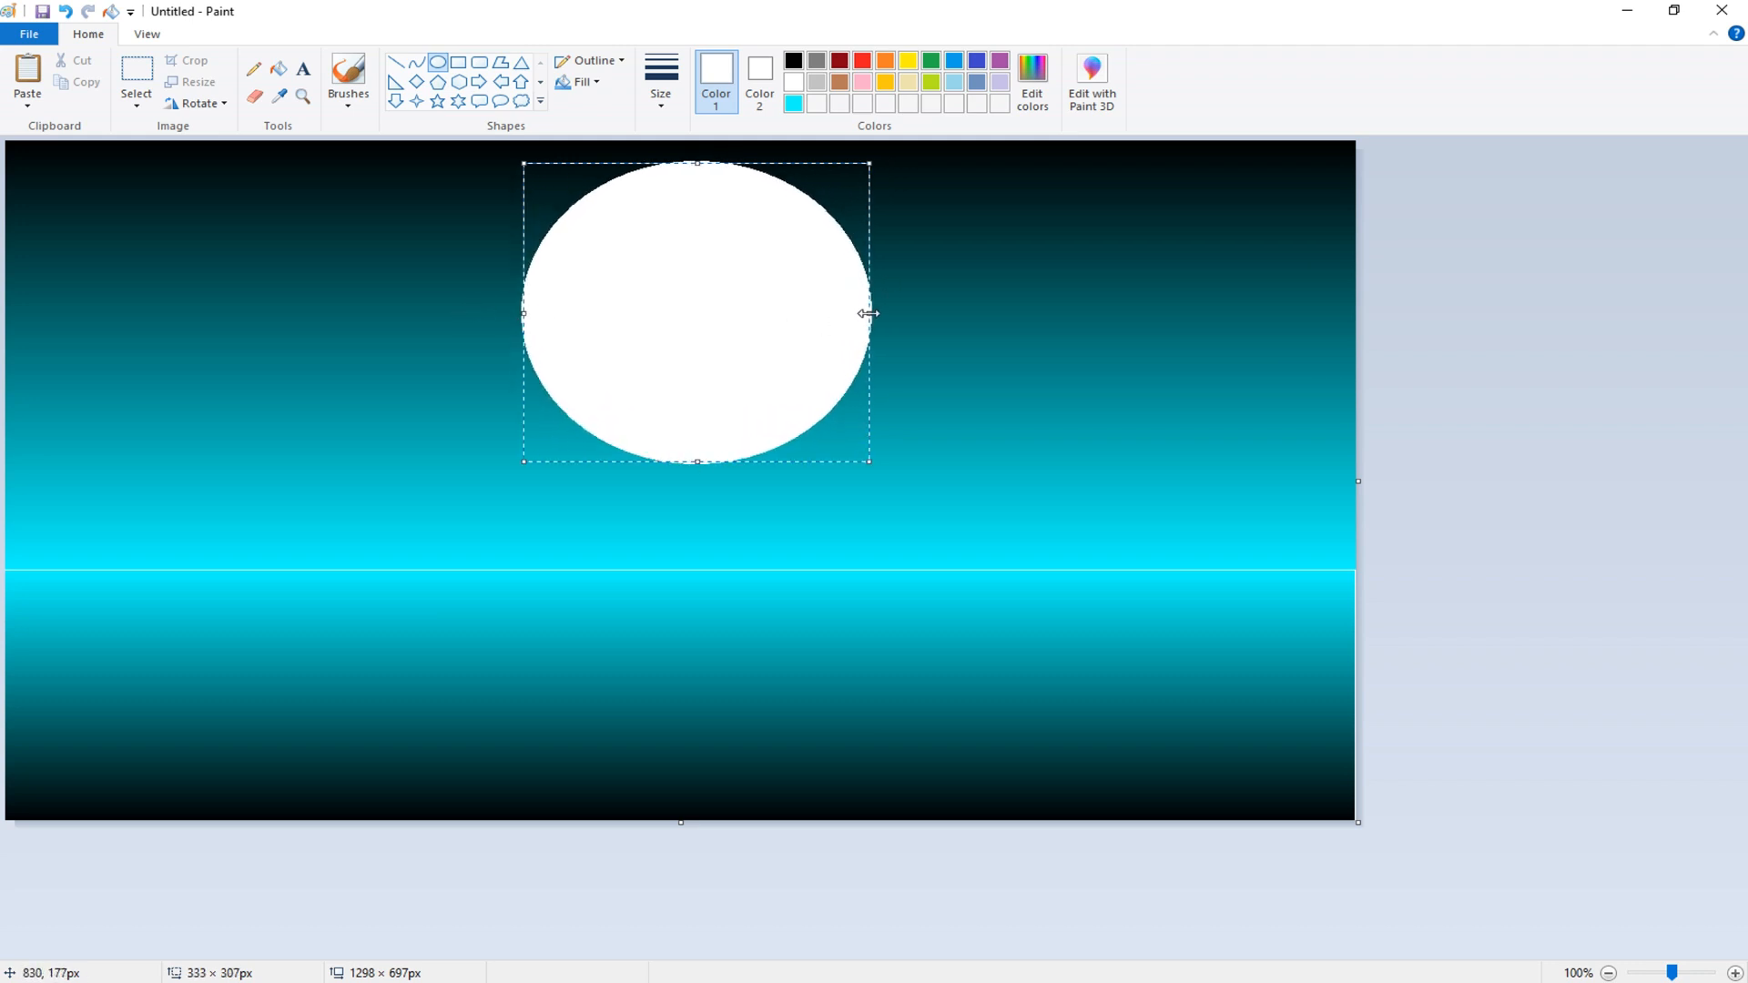
# Draw a thin black horizontal line across the full canvas width, slightly below the seam between the two gradients
pyautogui.click(349, 73)
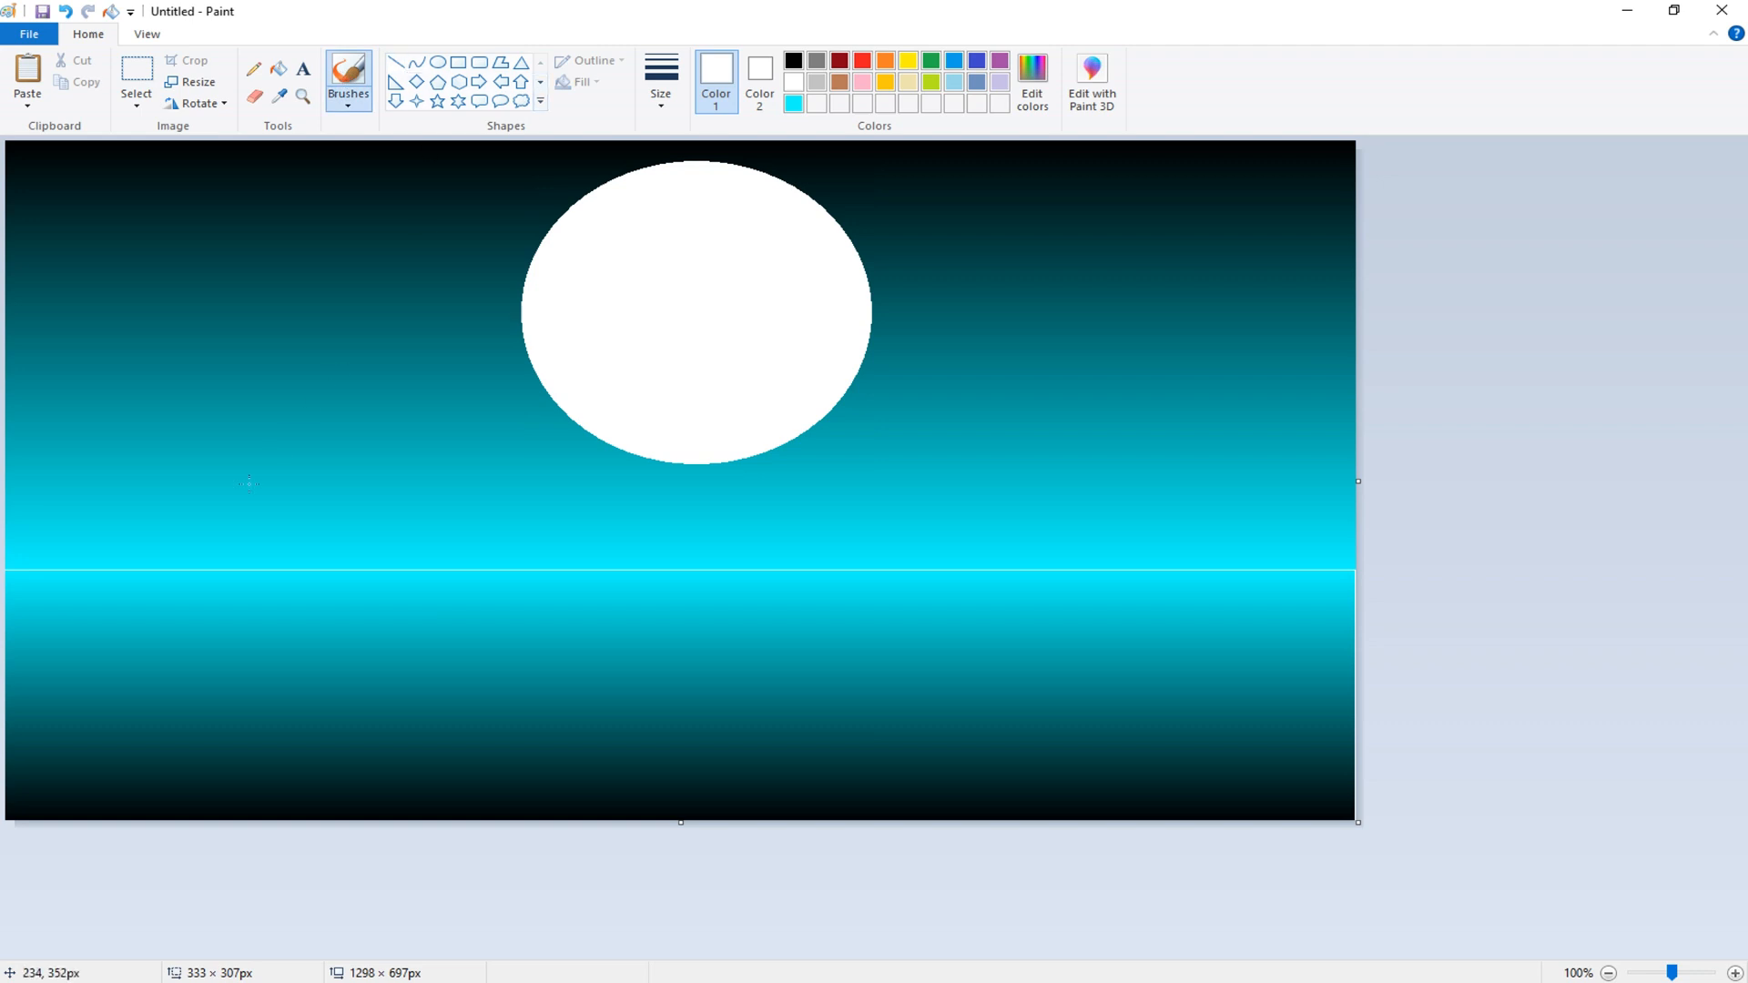
pyautogui.click(794, 60)
pyautogui.moveTo(233, 455); pyautogui.dragTo(233, 456)
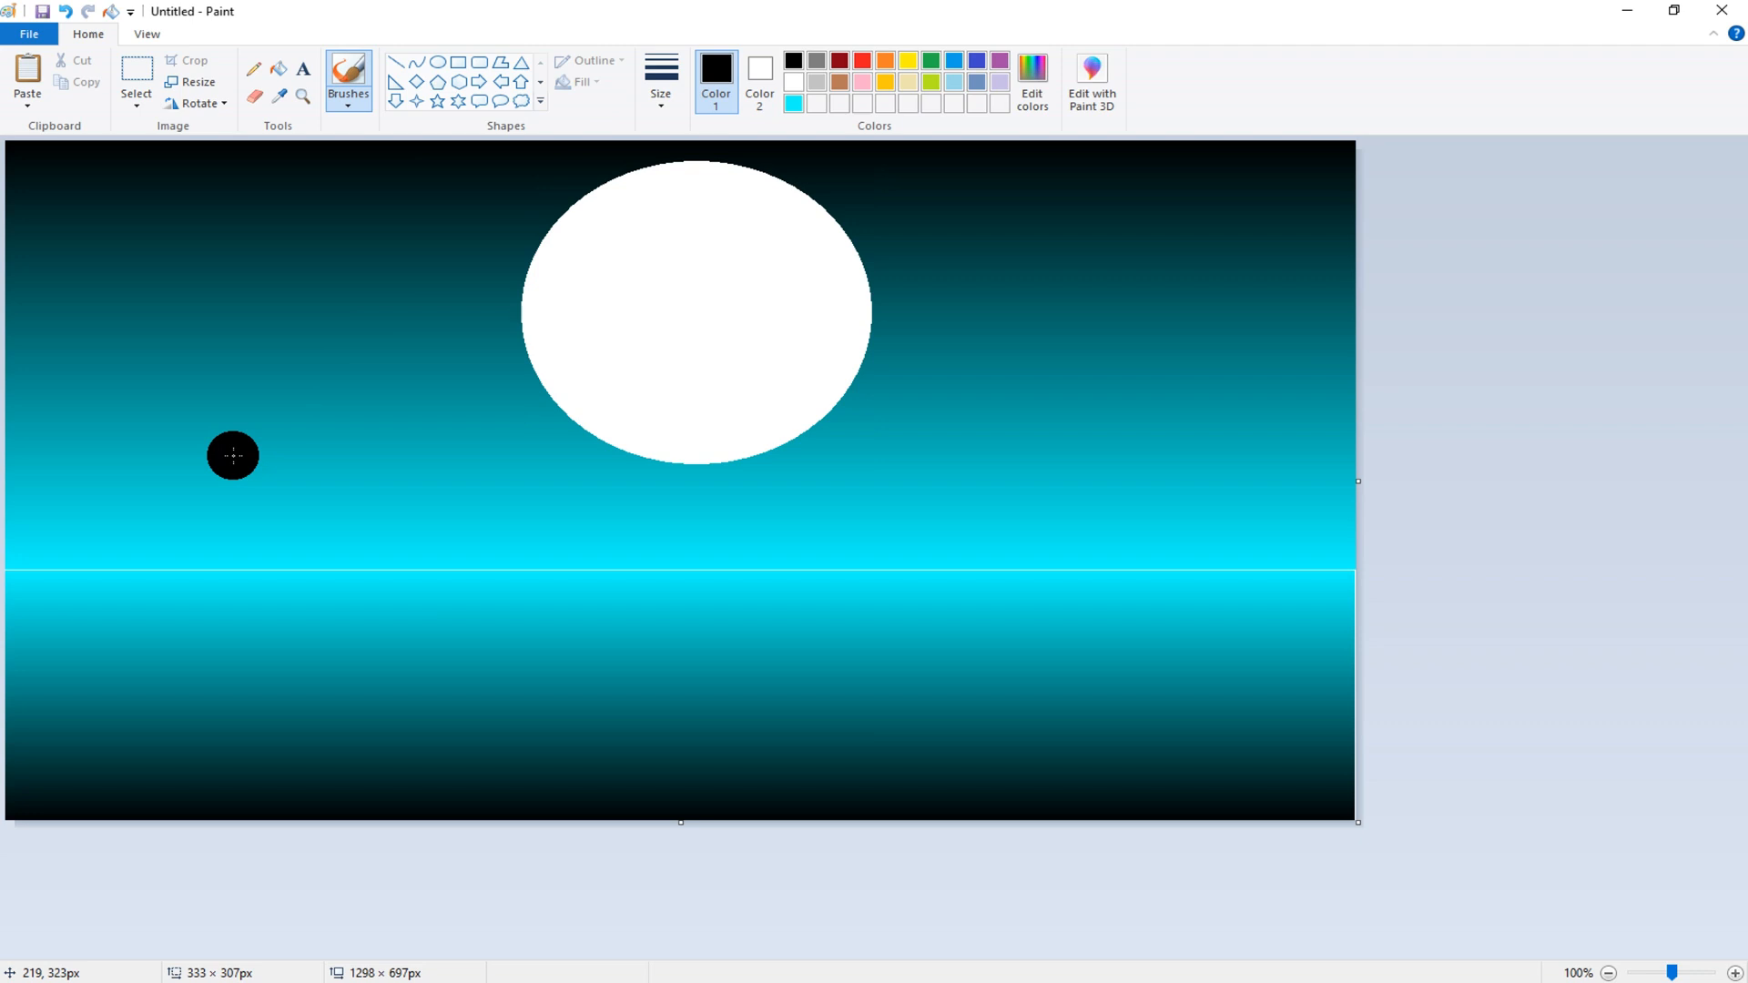
pyautogui.click(401, 64)
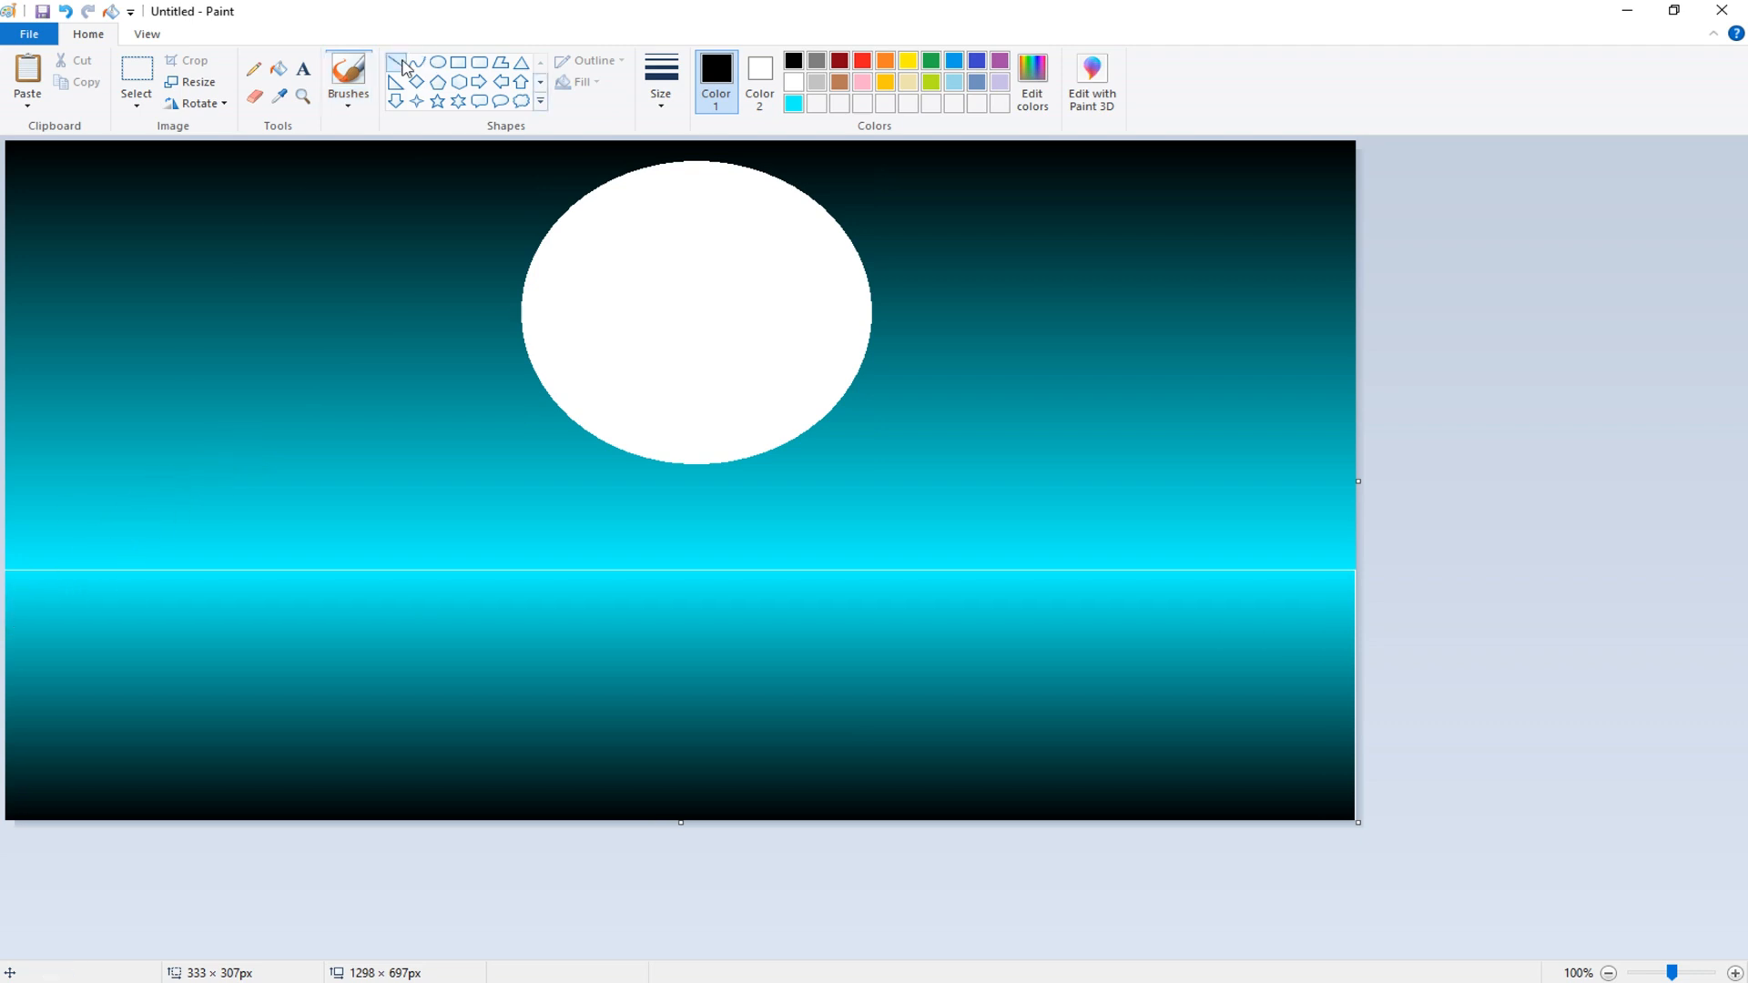
pyautogui.click(400, 63)
pyautogui.moveTo(11, 649); pyautogui.dragTo(1374, 648)
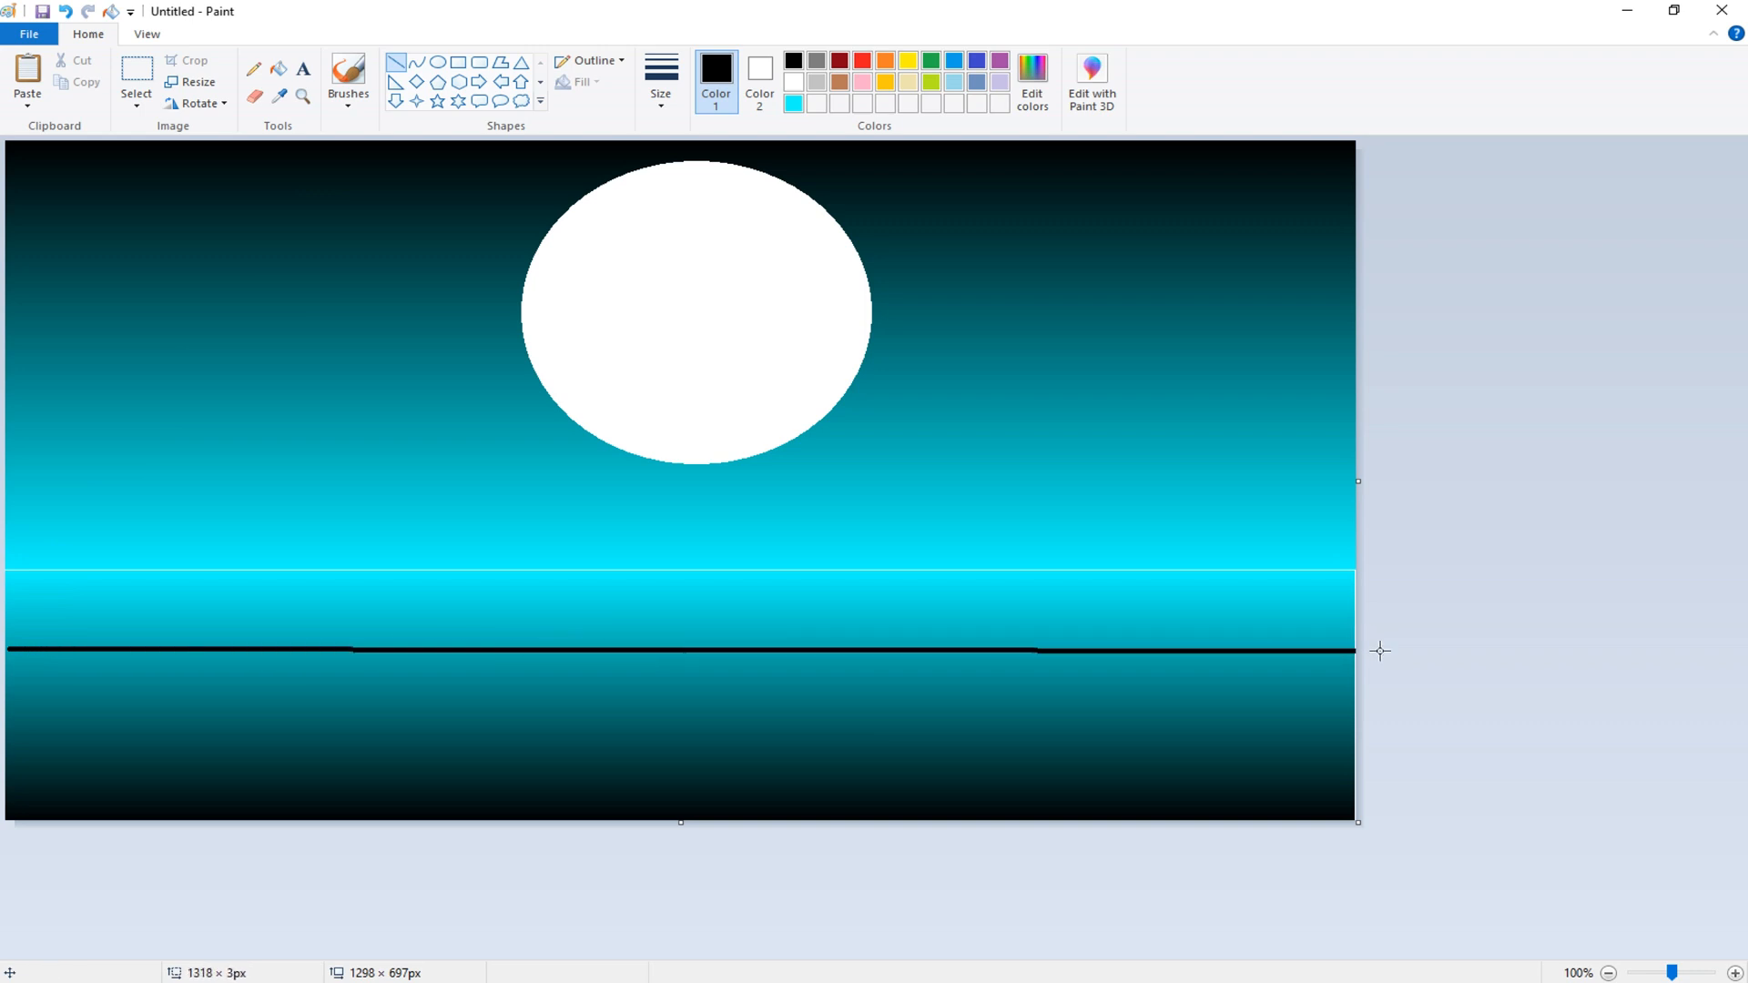
# Brush a thick black land strip along the top of the black line, redoing uneven strokes, and add rounded bumps along its upper edge
pyautogui.click(352, 75)
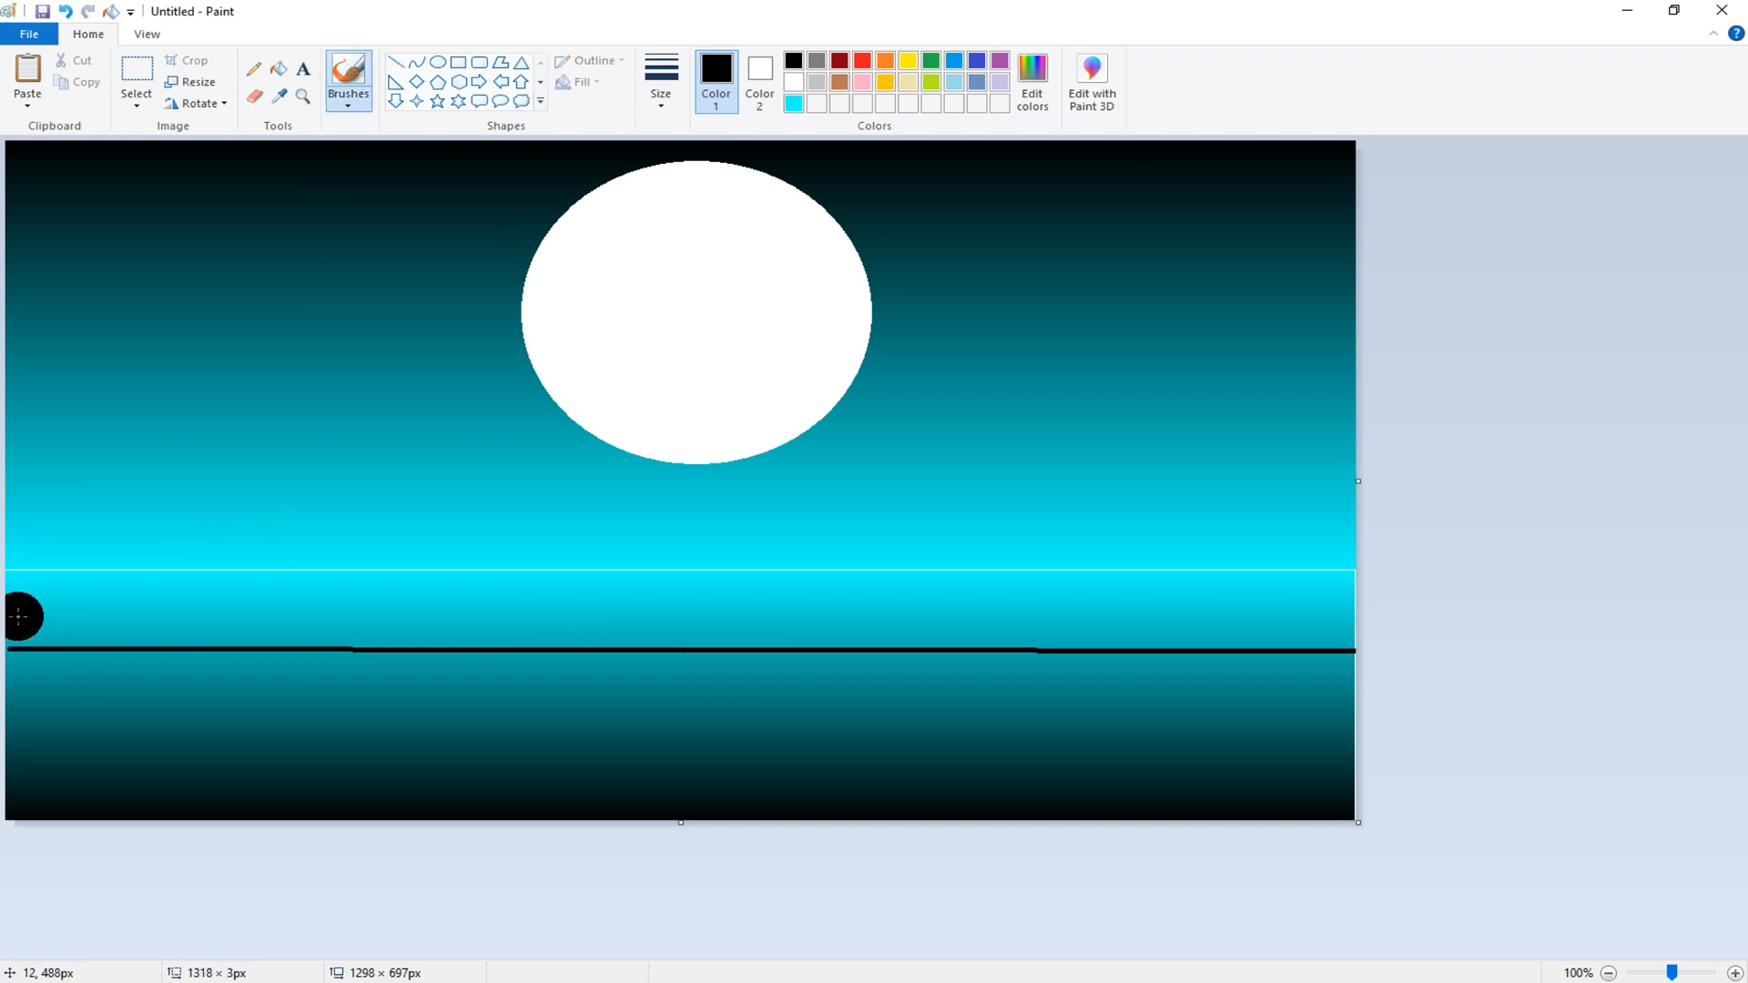
pyautogui.moveTo(18, 618)
pyautogui.mouseDown()
pyautogui.moveTo(231, 635)
pyautogui.moveTo(956, 627)
pyautogui.moveTo(1211, 652)
pyautogui.mouseUp()
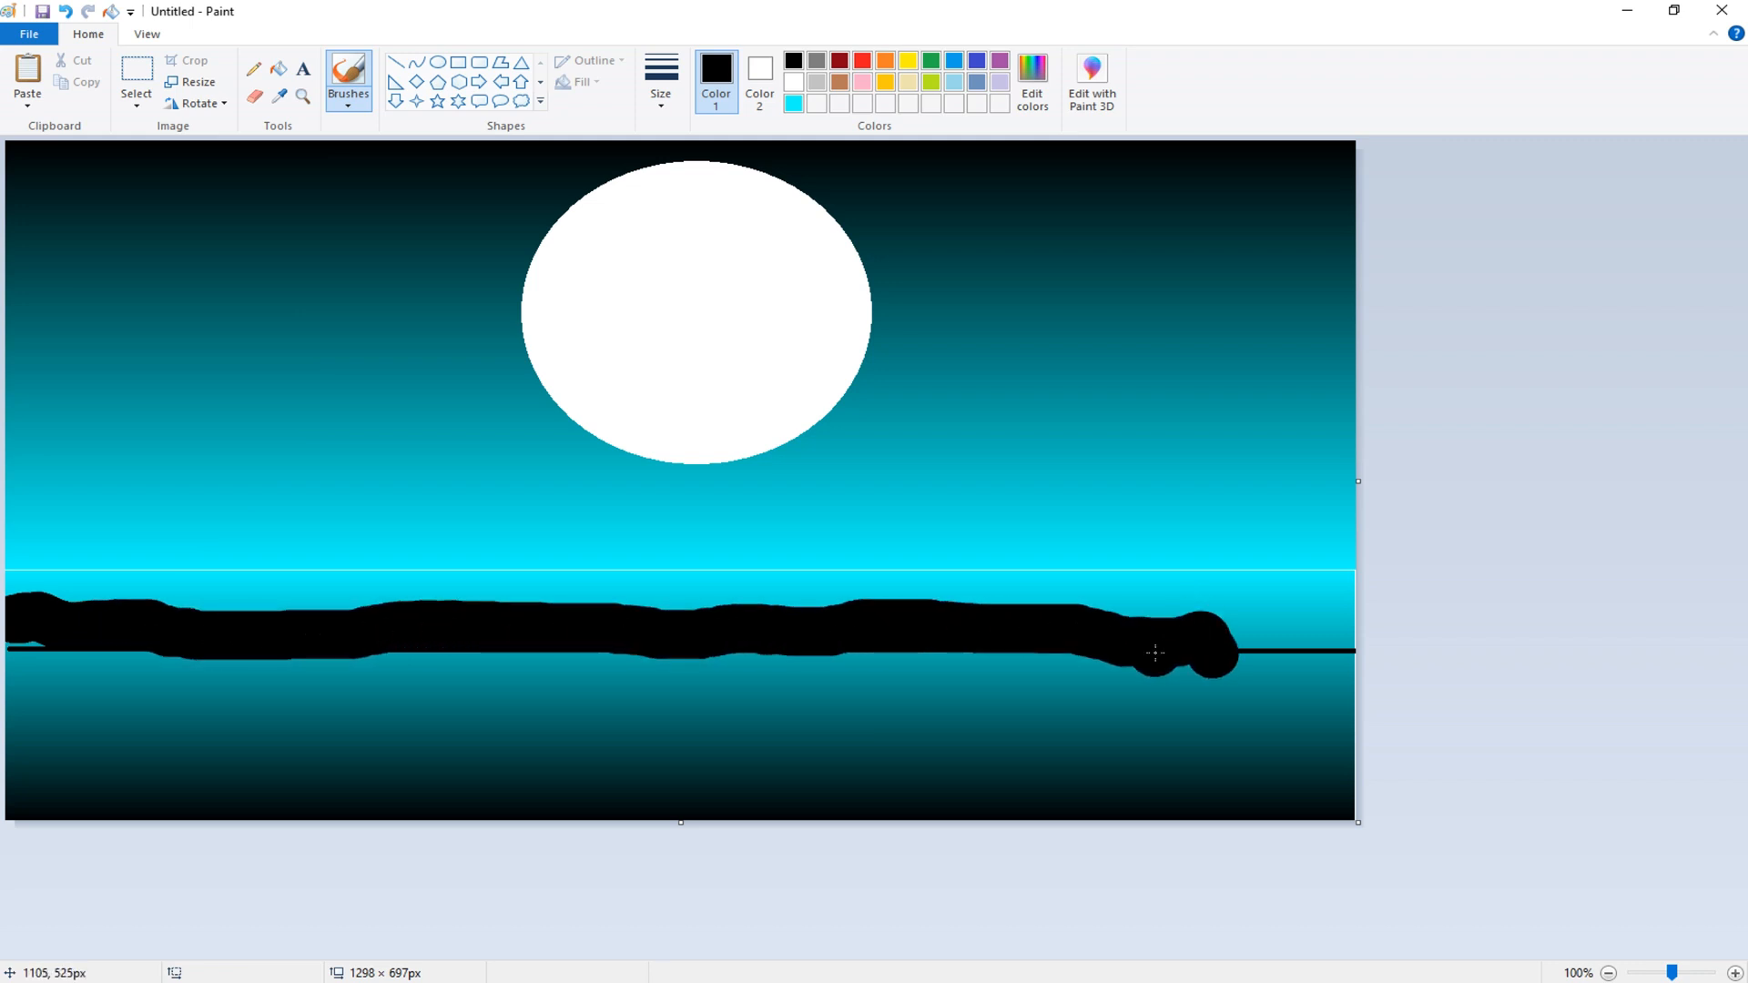
pyautogui.hotkey('ctrl', 'z')
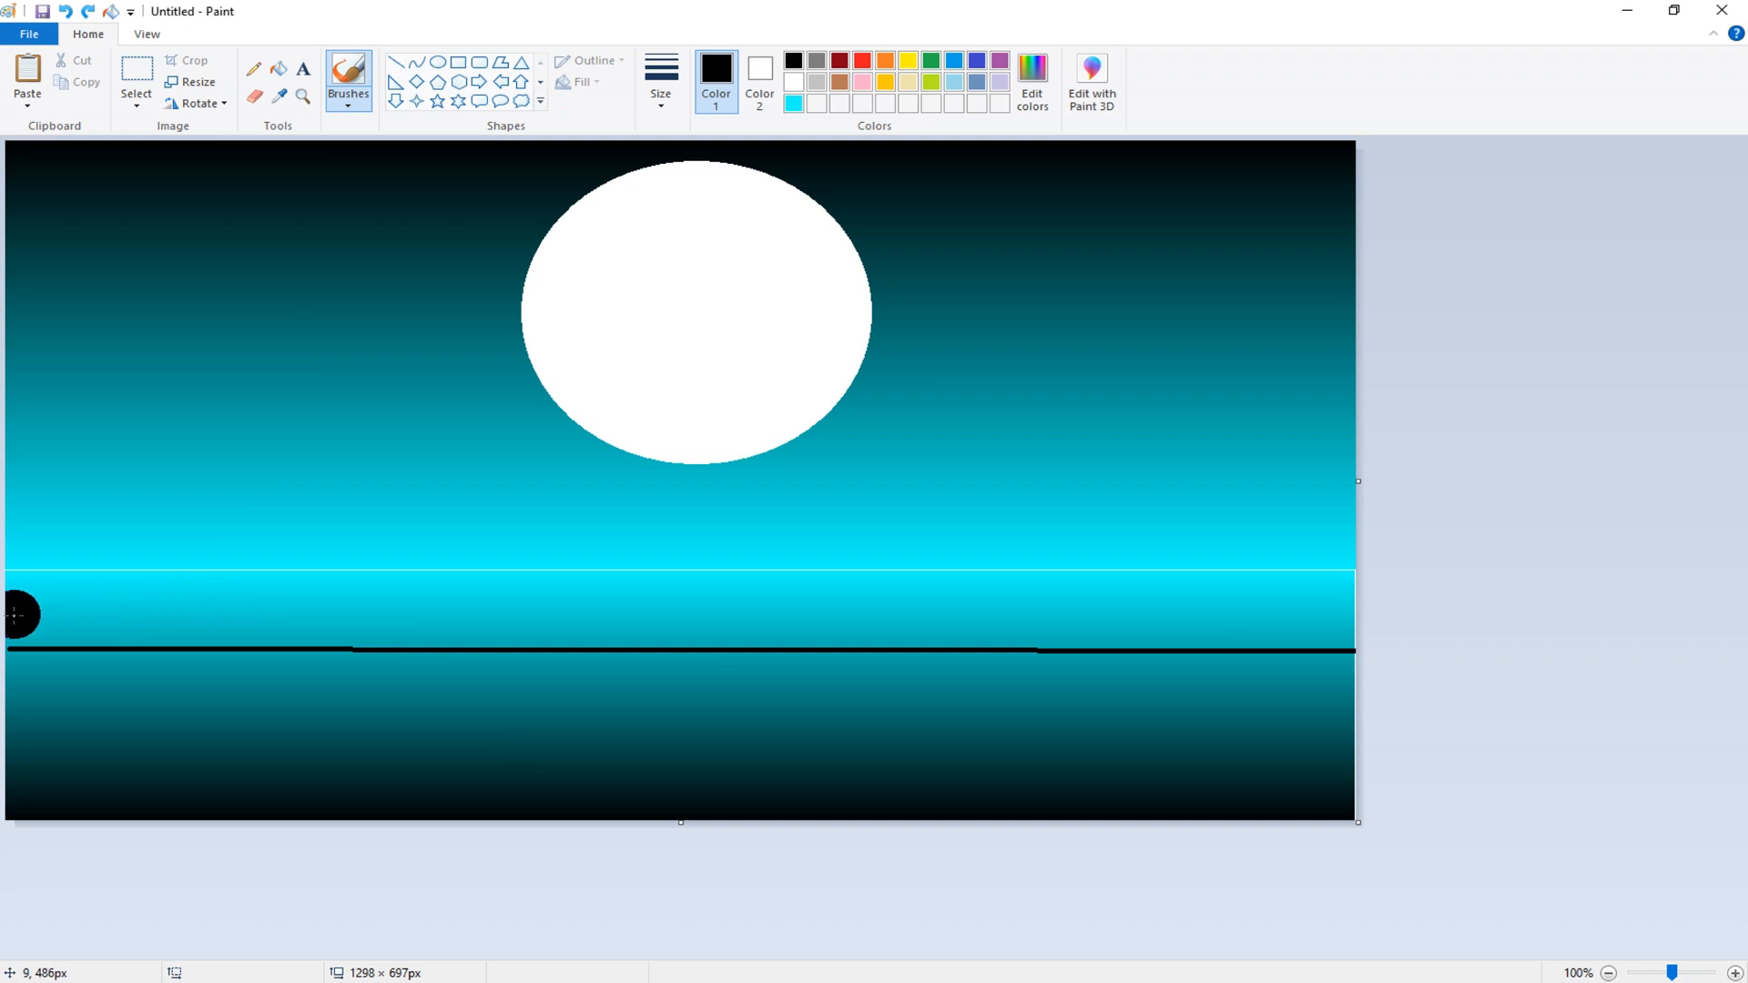
pyautogui.moveTo(19, 615)
pyautogui.mouseDown()
pyautogui.moveTo(958, 614)
pyautogui.moveTo(1246, 657)
pyautogui.moveTo(1383, 621)
pyautogui.mouseUp()
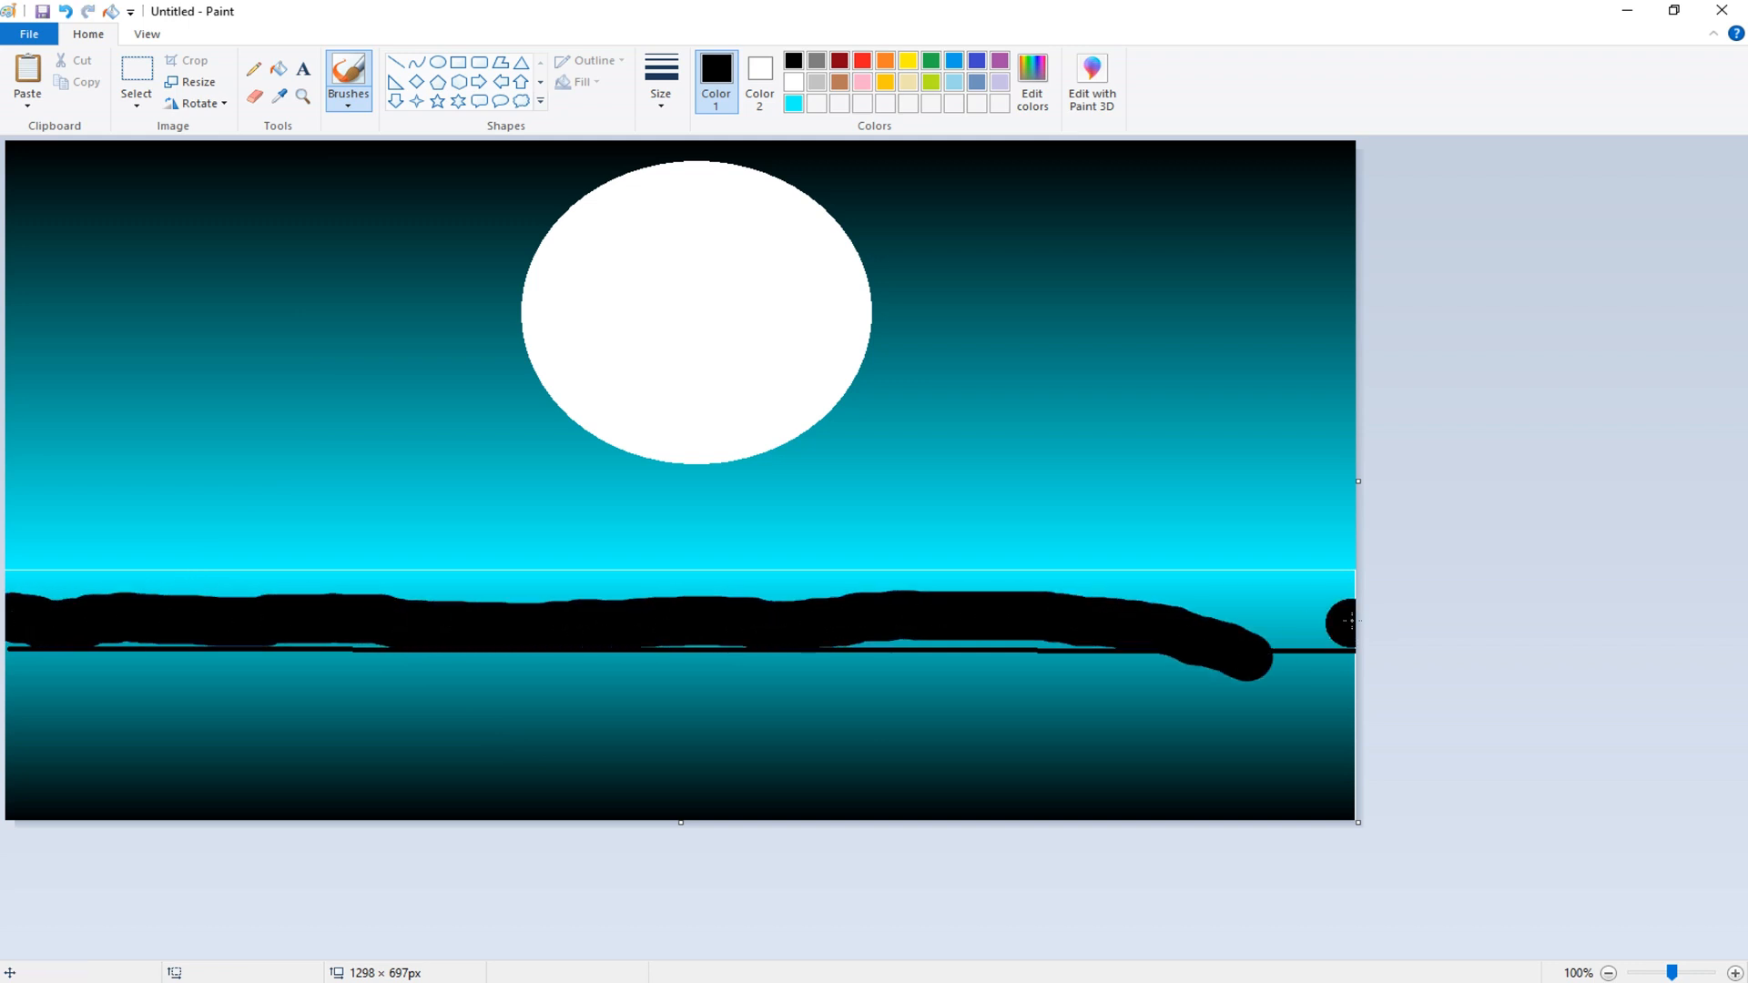
pyautogui.hotkey('ctrl', 'z')
pyautogui.moveTo(16, 618)
pyautogui.mouseDown()
pyautogui.moveTo(353, 620)
pyautogui.moveTo(529, 641)
pyautogui.moveTo(1325, 625)
pyautogui.moveTo(1366, 644)
pyautogui.mouseUp()
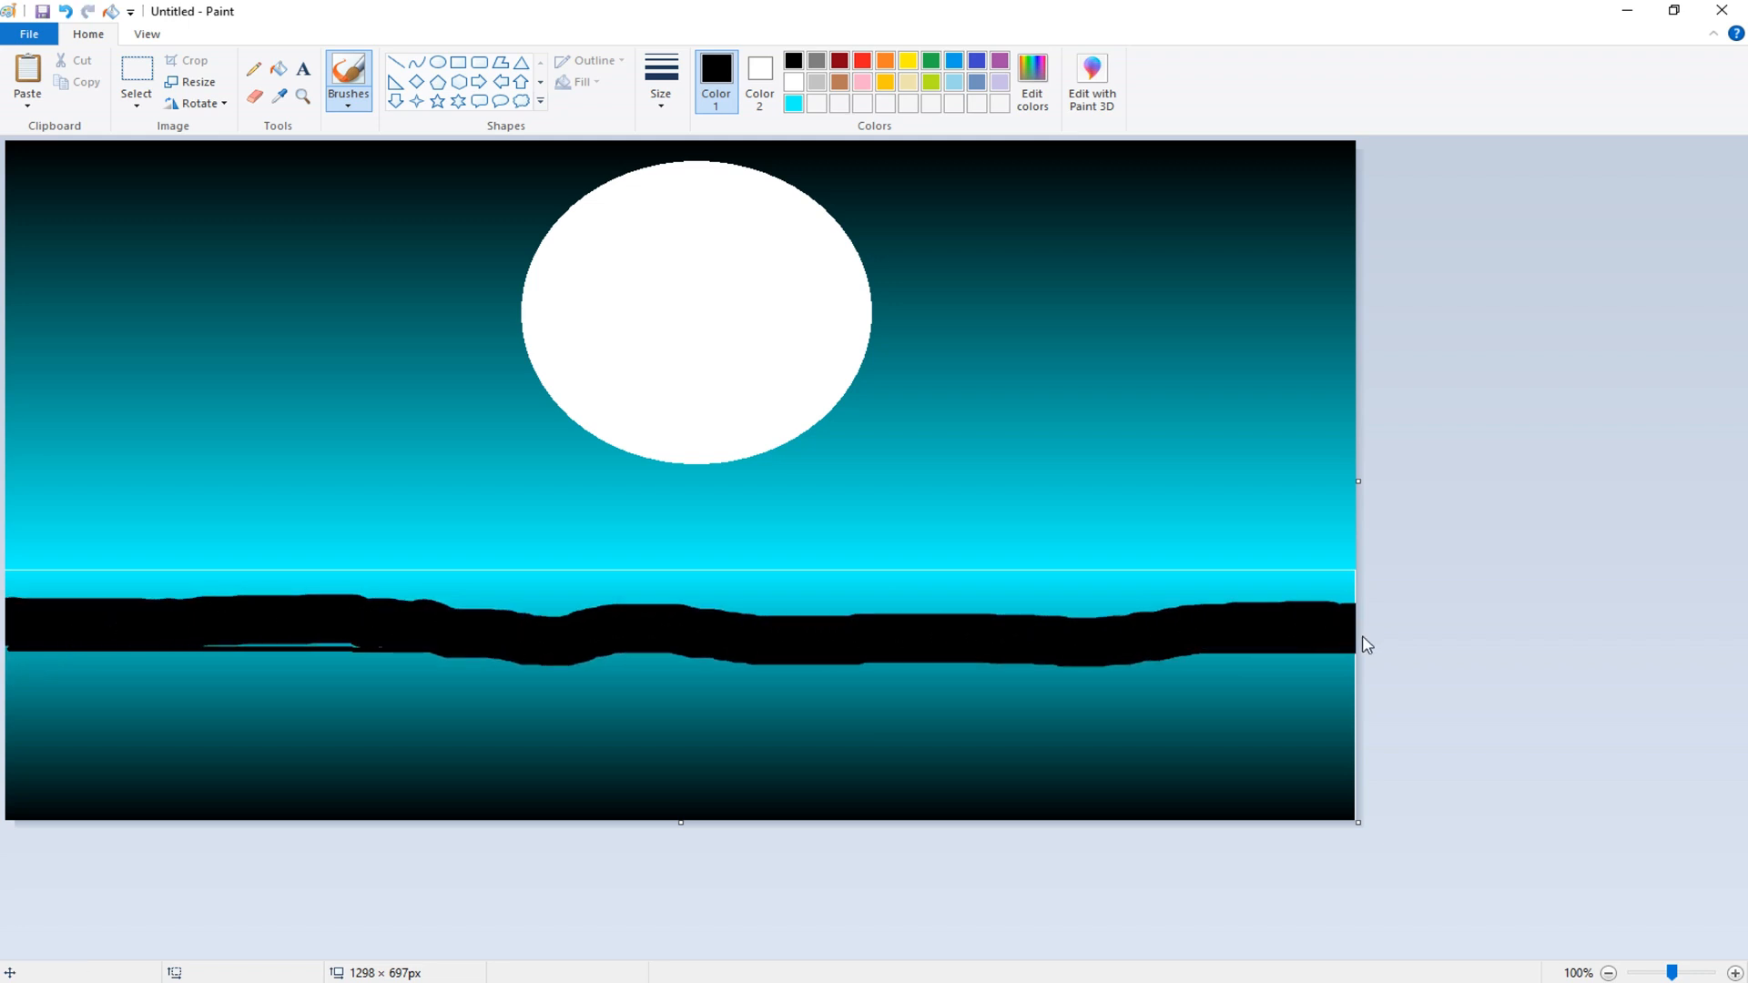
pyautogui.hotkey('ctrl', 'z')
pyautogui.moveTo(375, 619); pyautogui.dragTo(1029, 645)
pyautogui.hotkey('ctrl', 'z')
pyautogui.moveTo(392, 622)
pyautogui.mouseDown()
pyautogui.moveTo(1348, 630)
pyautogui.moveTo(983, 632)
pyautogui.mouseUp()
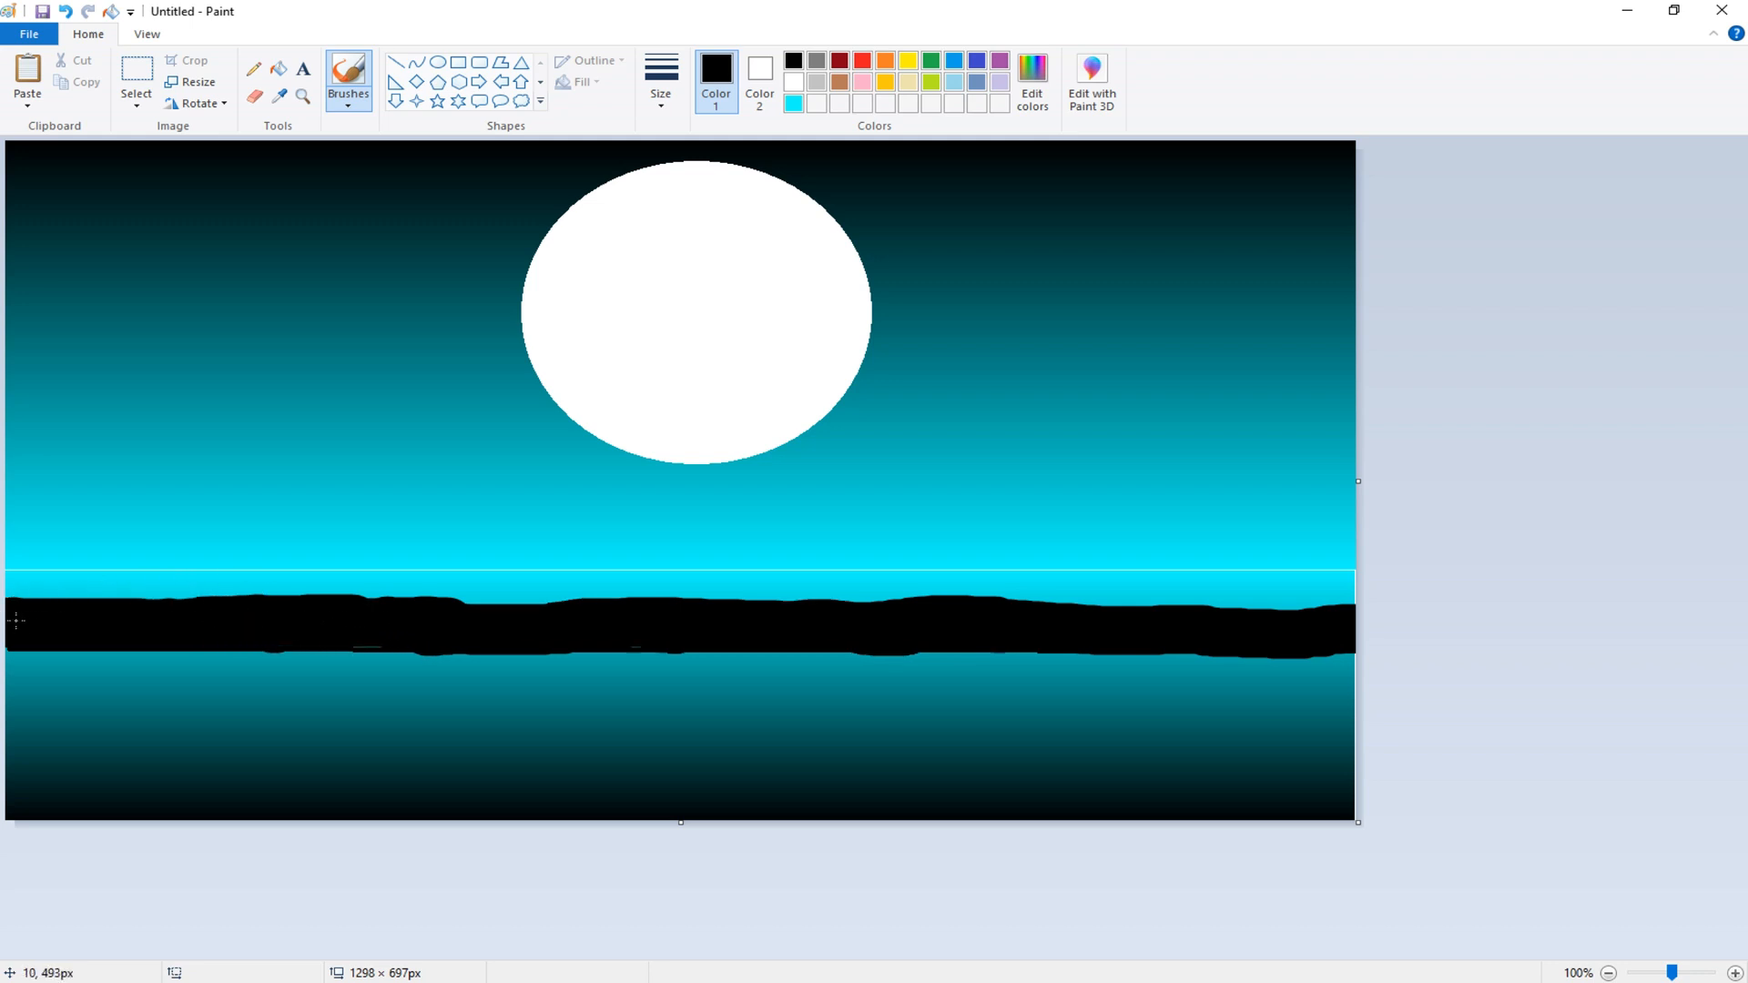
pyautogui.moveTo(69, 613)
pyautogui.mouseDown()
pyautogui.moveTo(349, 602)
pyautogui.moveTo(620, 625)
pyautogui.moveTo(813, 598)
pyautogui.moveTo(1329, 626)
pyautogui.moveTo(1088, 601)
pyautogui.moveTo(1114, 625)
pyautogui.moveTo(1202, 611)
pyautogui.mouseUp()
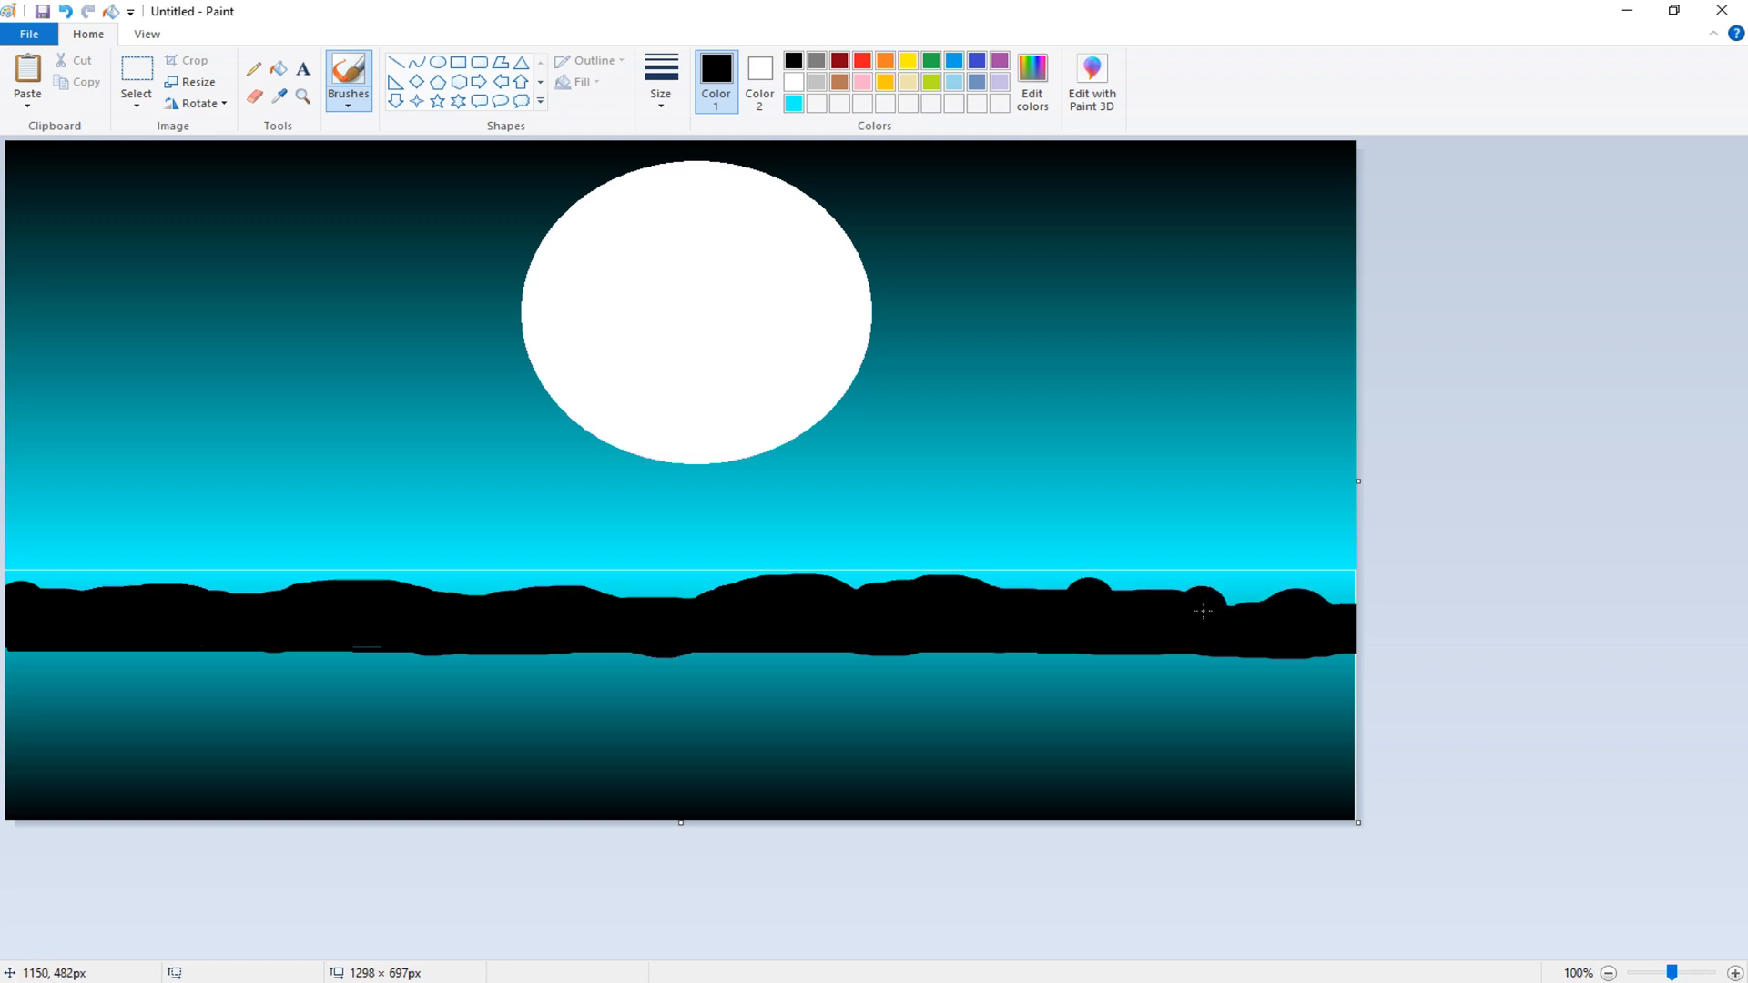
pyautogui.hotkey('ctrl', 'z')
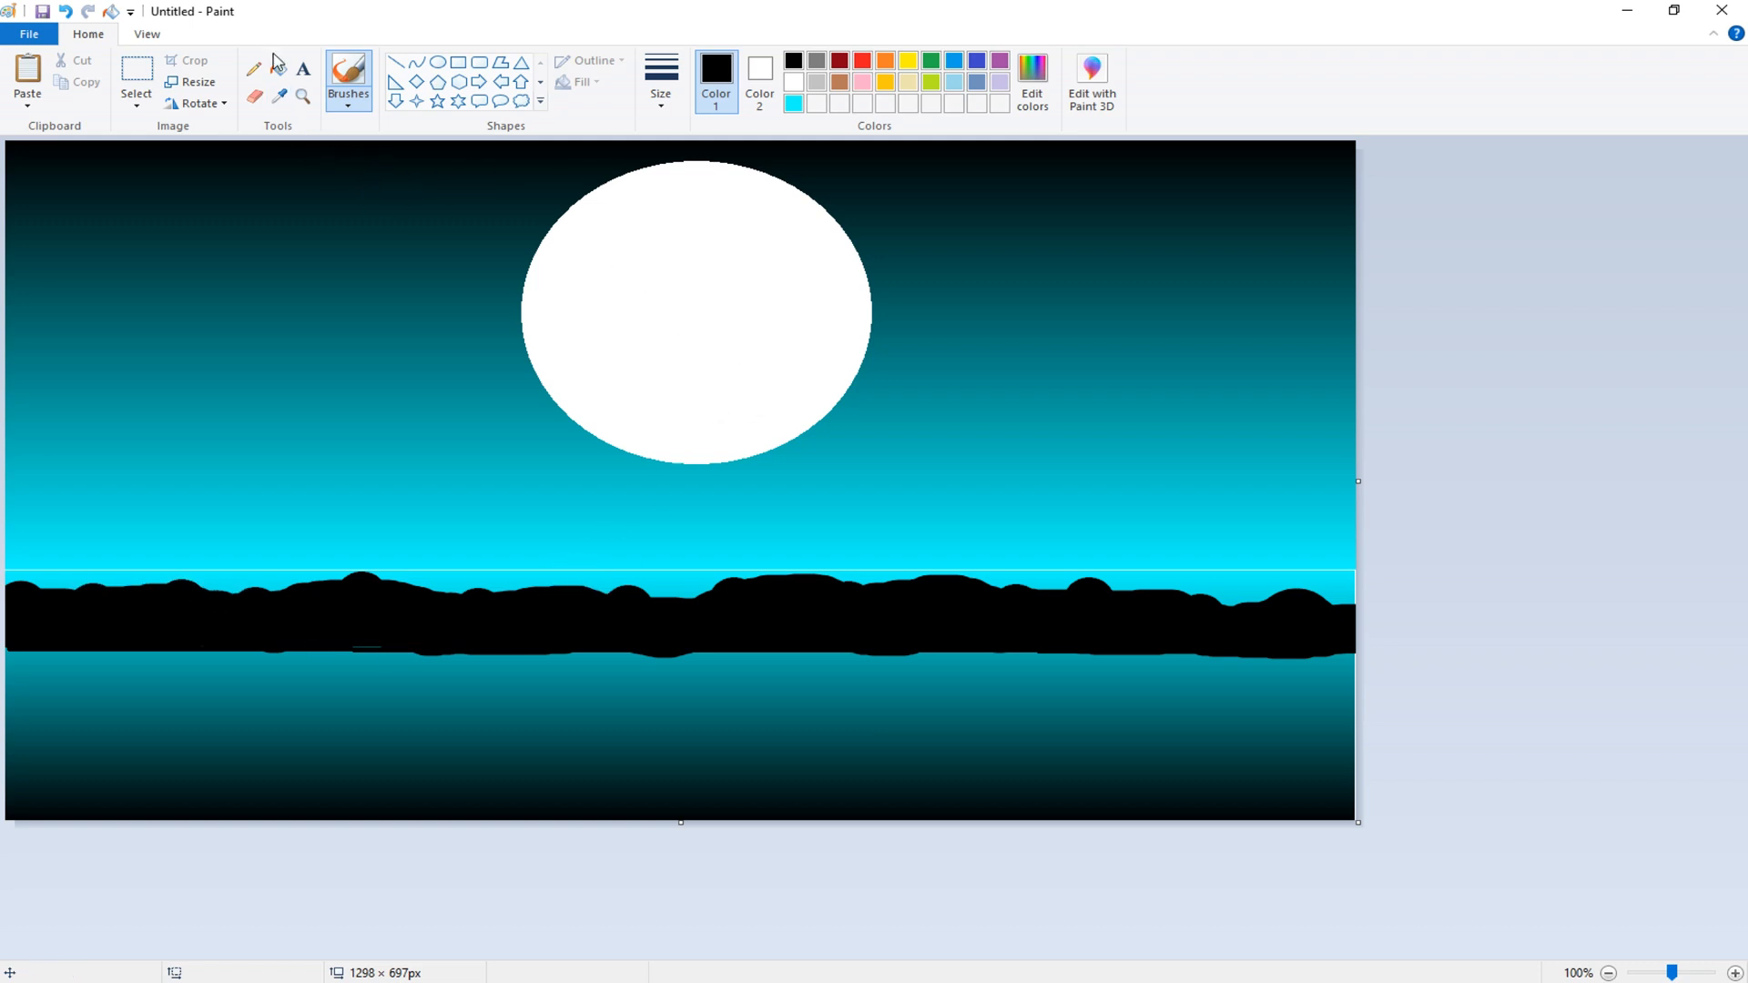
# Scribble a white zigzag moon reflection with the Pencil on the water below the land strip, beneath the moon
pyautogui.click(254, 68)
pyautogui.click(793, 82)
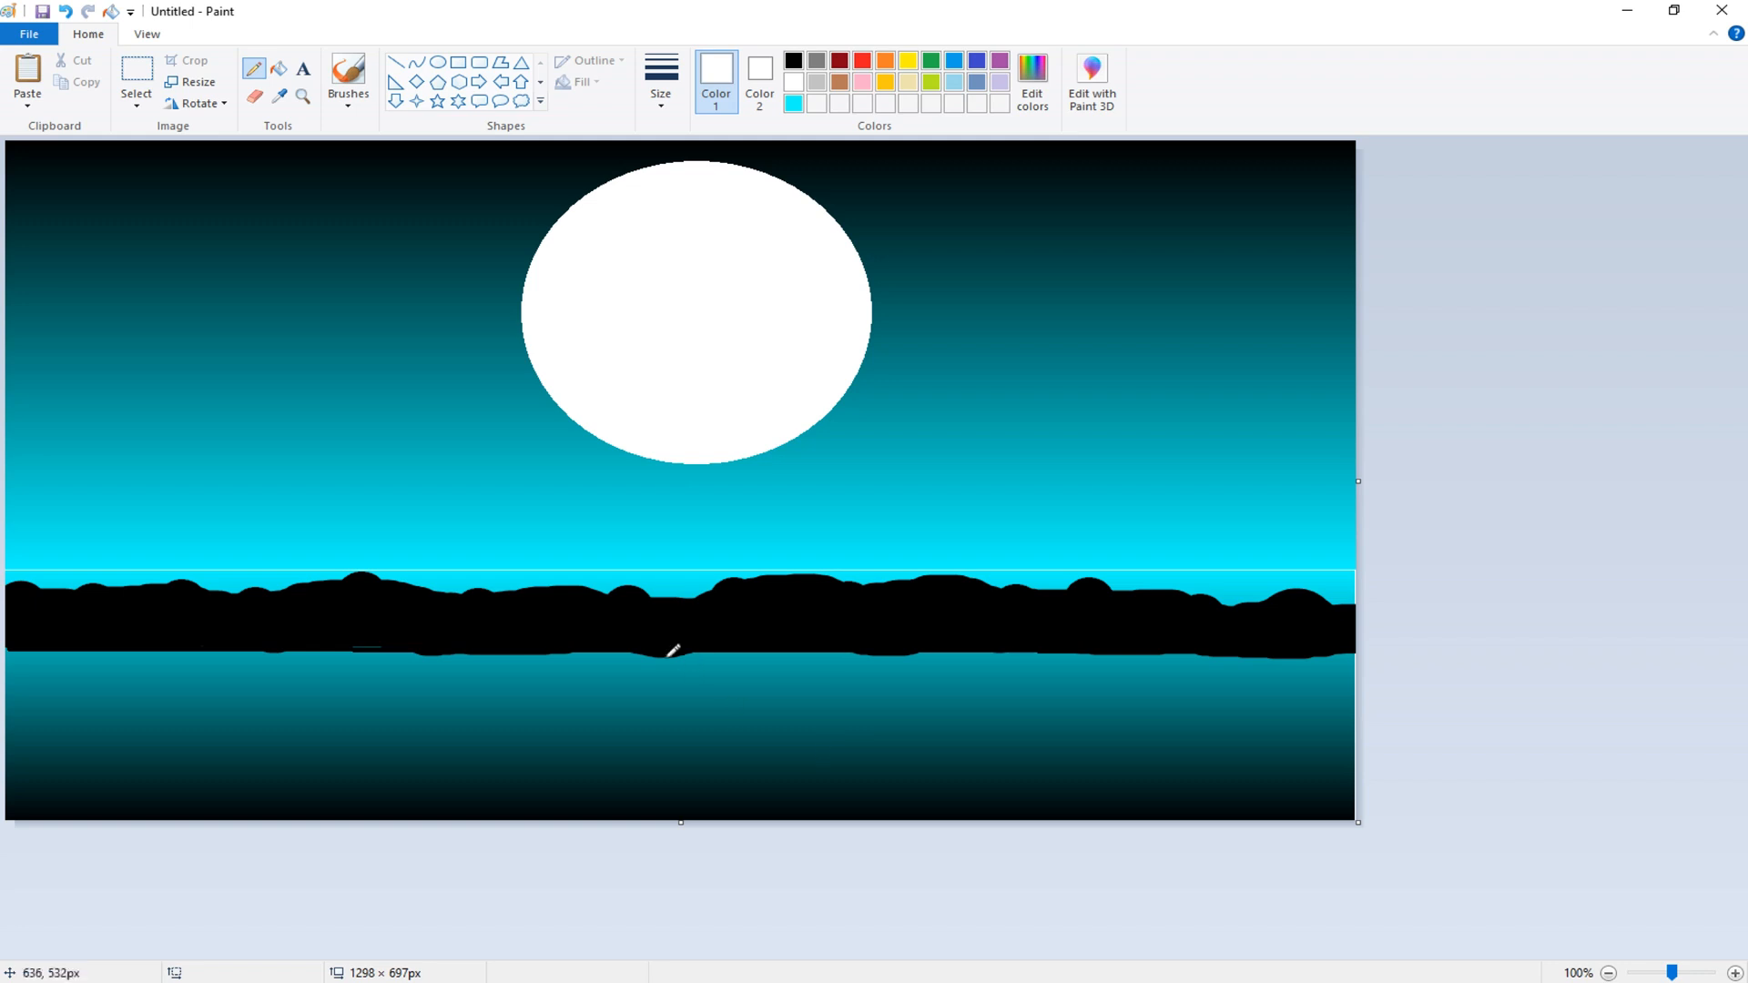
pyautogui.moveTo(671, 652)
pyautogui.mouseDown()
pyautogui.moveTo(758, 659)
pyautogui.moveTo(638, 679)
pyautogui.moveTo(624, 699)
pyautogui.moveTo(757, 703)
pyautogui.moveTo(700, 716)
pyautogui.moveTo(864, 737)
pyautogui.moveTo(600, 730)
pyautogui.moveTo(657, 737)
pyautogui.moveTo(513, 789)
pyautogui.moveTo(672, 776)
pyautogui.moveTo(513, 740)
pyautogui.moveTo(892, 711)
pyautogui.moveTo(798, 719)
pyautogui.moveTo(684, 686)
pyautogui.moveTo(740, 675)
pyautogui.moveTo(854, 671)
pyautogui.moveTo(812, 700)
pyautogui.moveTo(886, 688)
pyautogui.moveTo(825, 714)
pyautogui.moveTo(832, 755)
pyautogui.moveTo(912, 752)
pyautogui.moveTo(764, 800)
pyautogui.moveTo(675, 803)
pyautogui.moveTo(841, 769)
pyautogui.moveTo(931, 728)
pyautogui.moveTo(904, 693)
pyautogui.moveTo(574, 684)
pyautogui.moveTo(628, 648)
pyautogui.mouseUp()
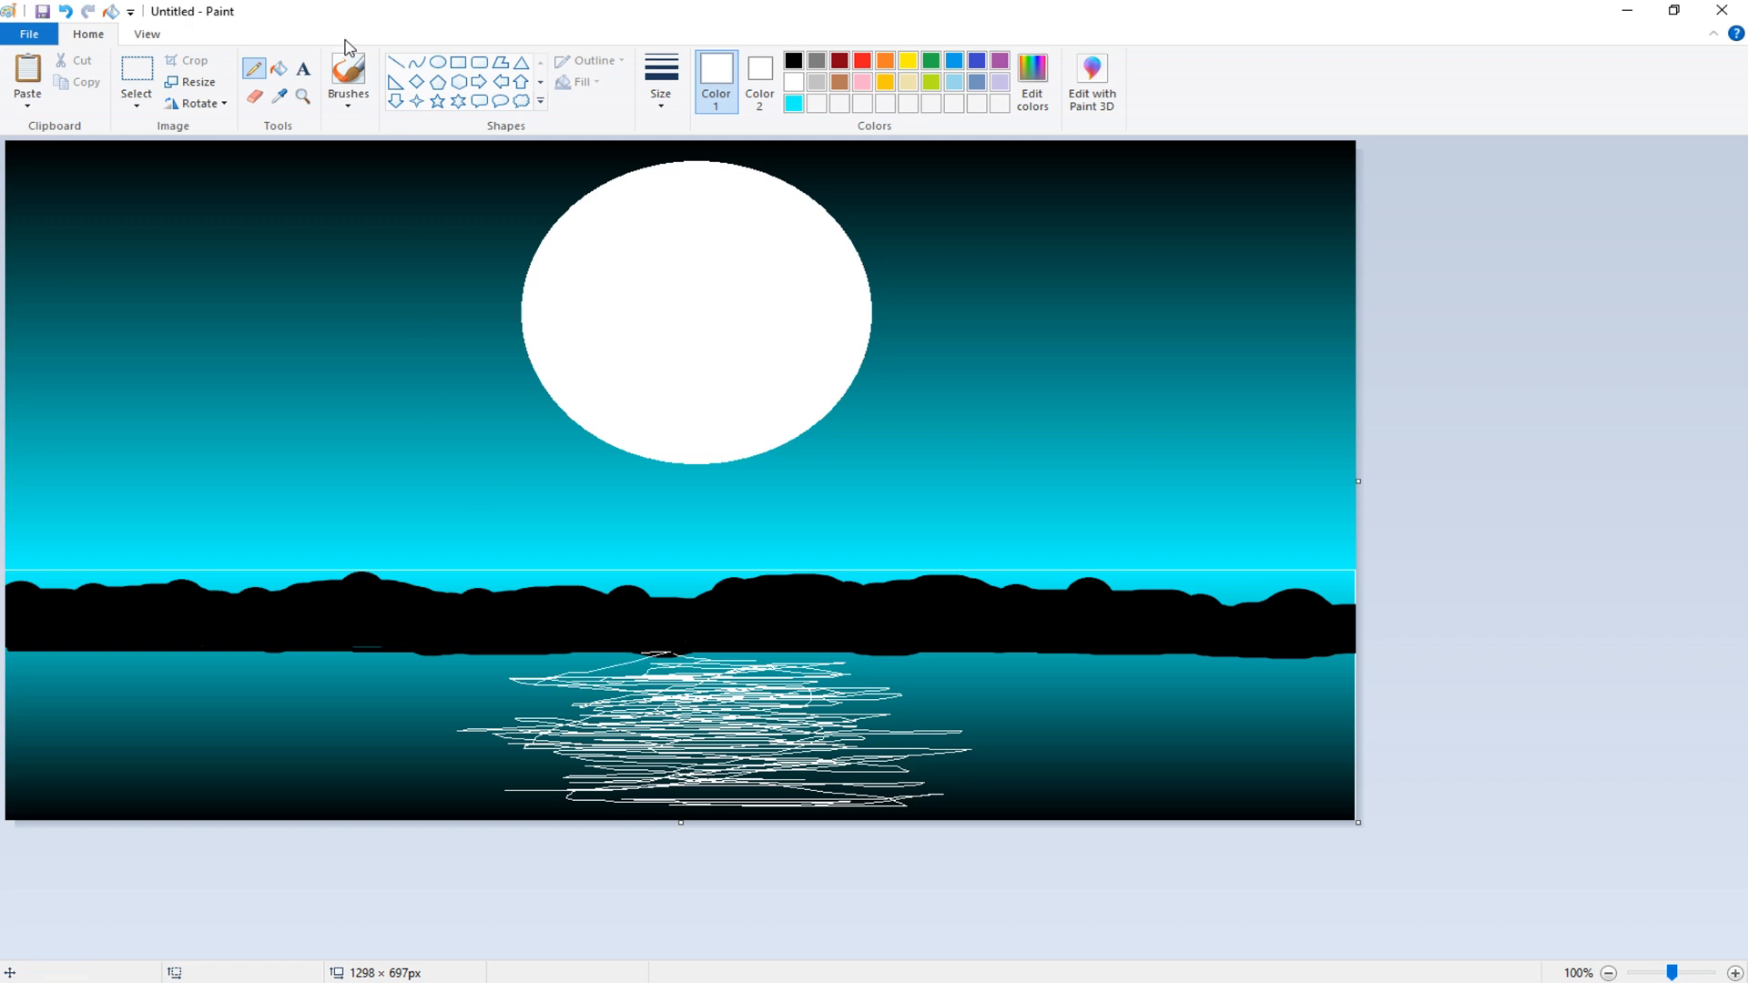
# Switch to the brush with white and reduce its size to a small dot
pyautogui.click(348, 73)
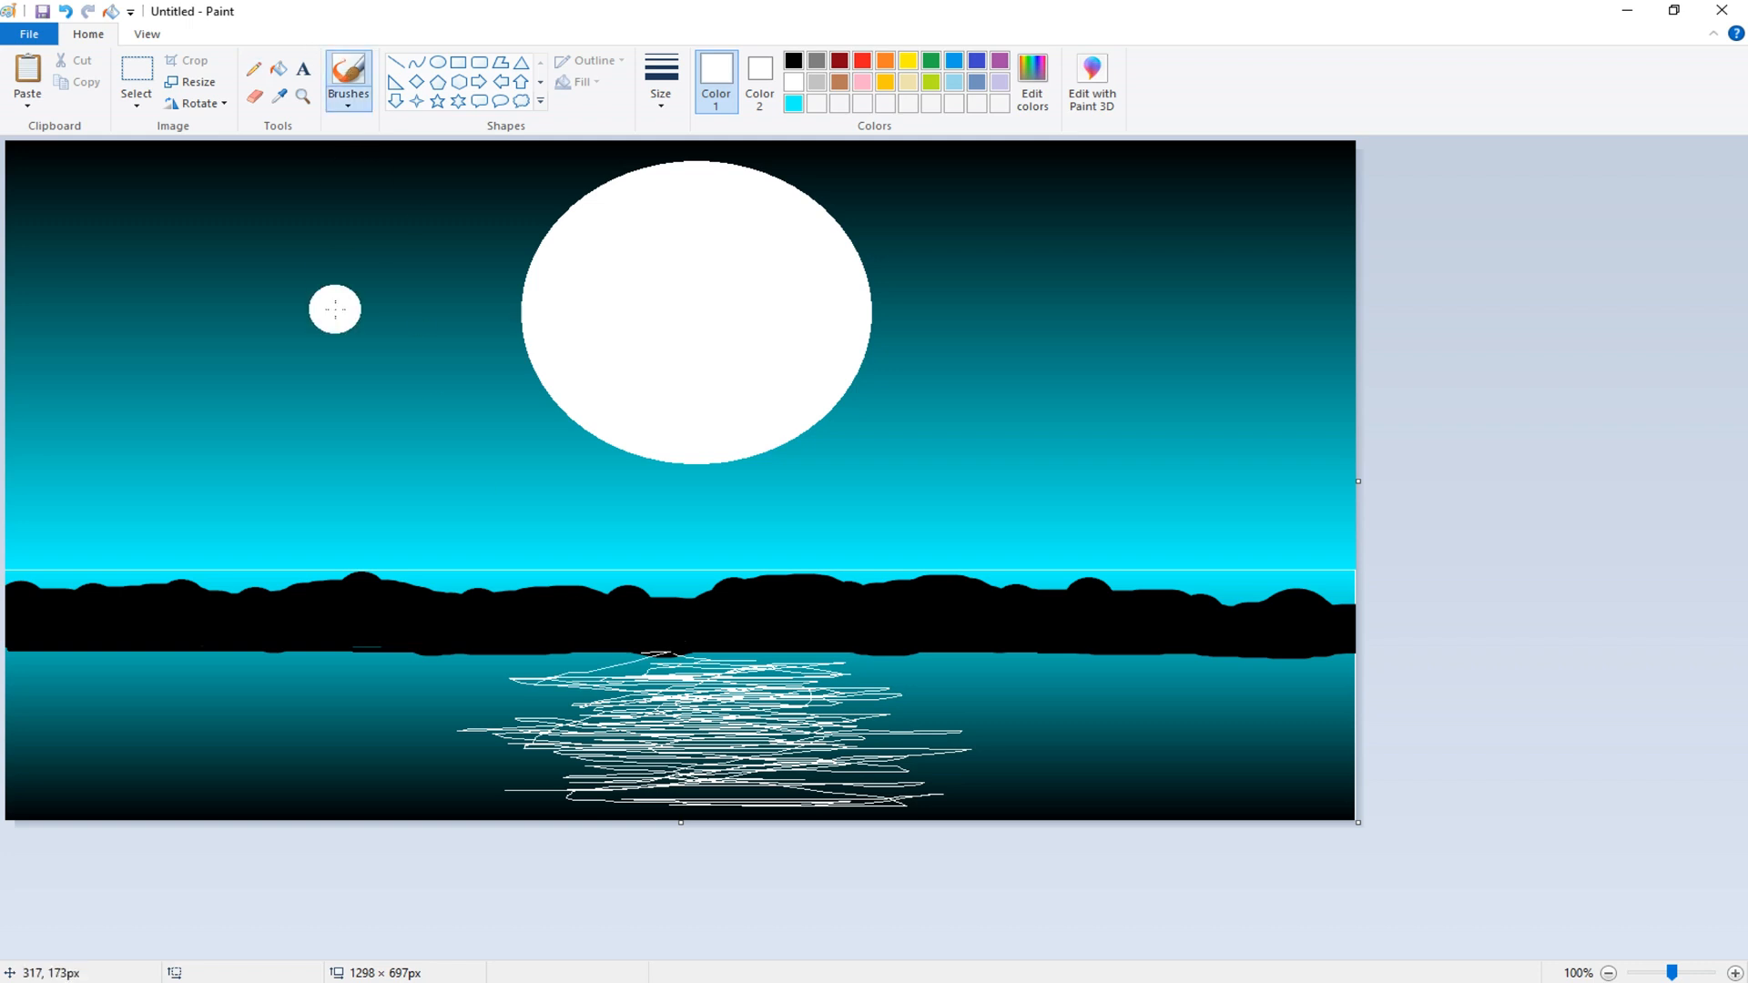
pyautogui.hotkey('ctrl', '-')
pyautogui.hotkey('ctrl', '-')
pyautogui.hotkey('ctrl', '-')
pyautogui.hotkey('ctrl', '-')
pyautogui.hotkey('ctrl', '-')
pyautogui.hotkey('ctrl', '-')
pyautogui.hotkey('ctrl', '-')
pyautogui.hotkey('ctrl', '-')
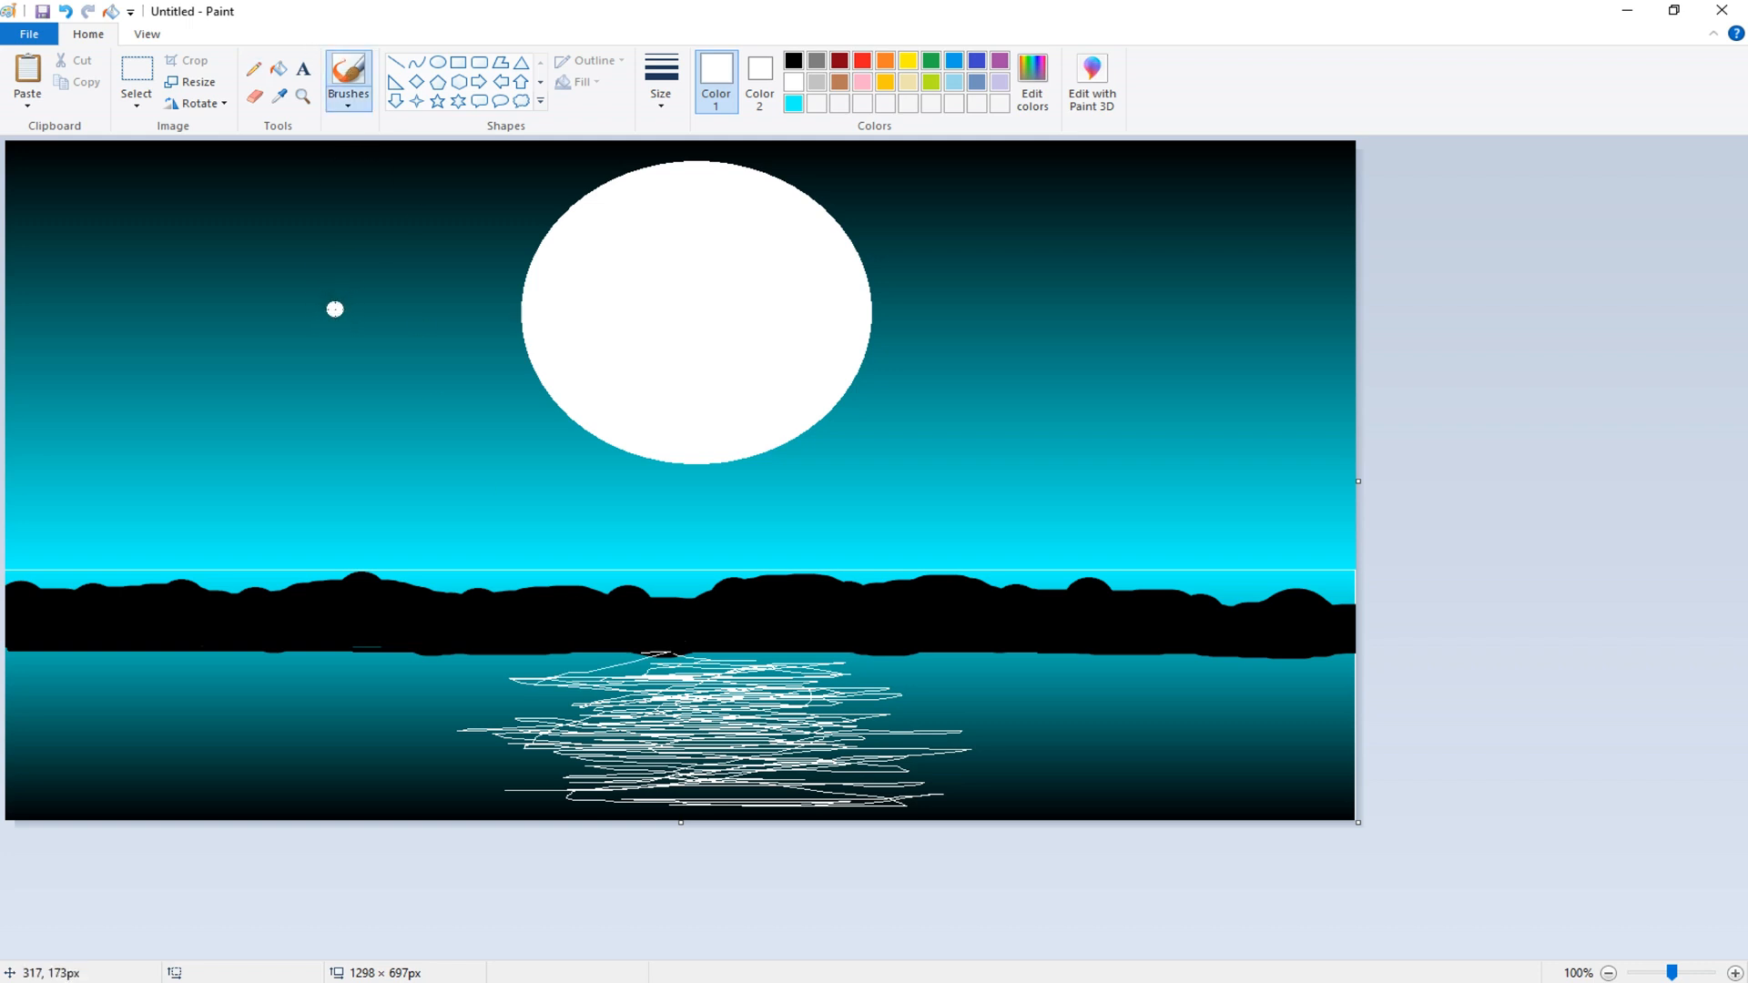